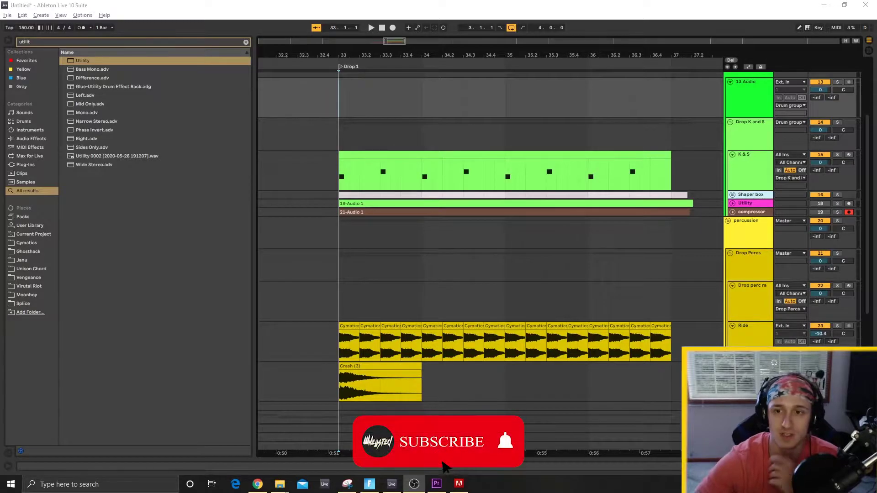
Look over the arrangement around Drop 1 and show the device chain of the basses group.
{"action": "scroll", "coordinate": [351, 259], "scroll_direction": "down", "scroll_amount": 5}
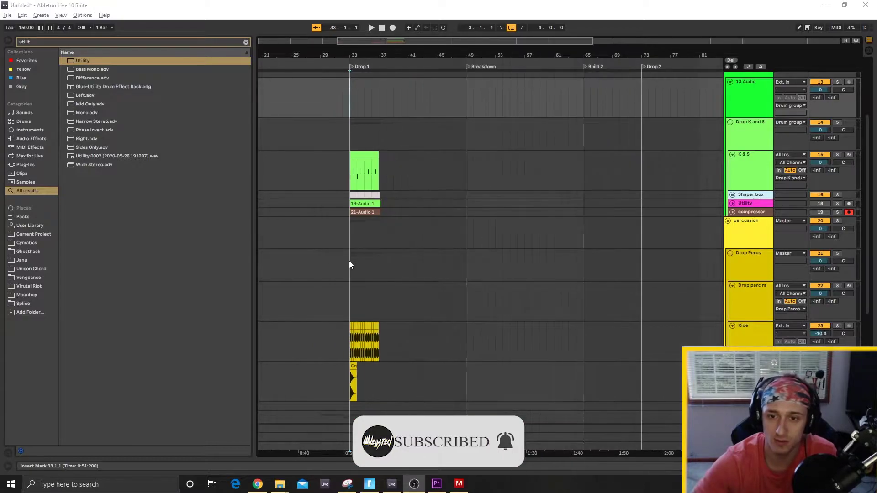
{"action": "scroll", "coordinate": [348, 270], "scroll_direction": "left", "scroll_amount": 3}
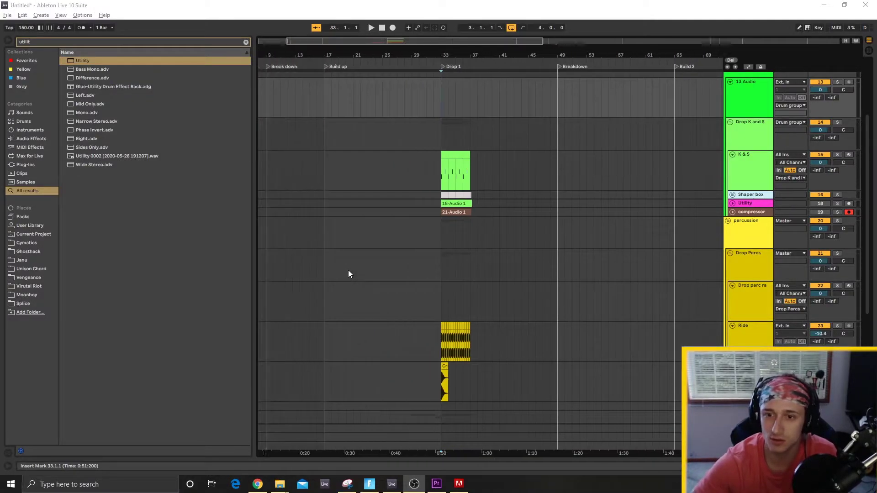
{"action": "scroll", "coordinate": [348, 270], "scroll_direction": "down", "scroll_amount": 8}
{"action": "scroll", "coordinate": [350, 273], "scroll_direction": "down", "scroll_amount": 1}
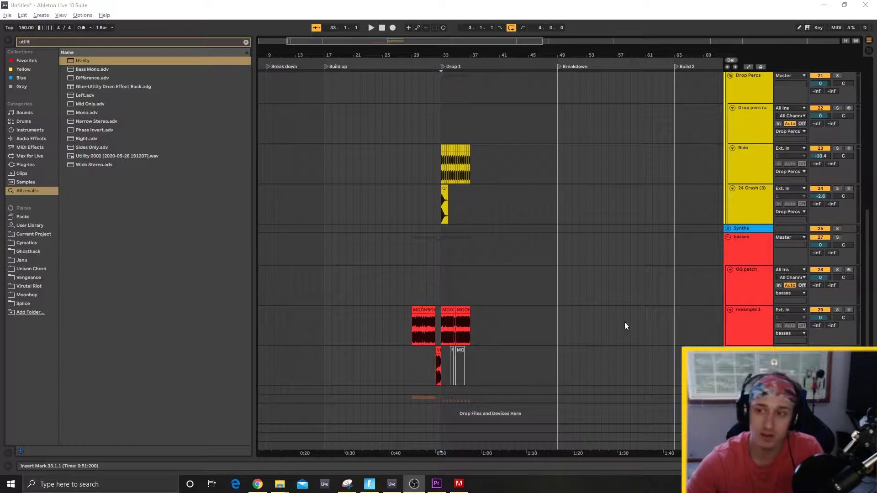
{"action": "left_click", "coordinate": [754, 257]}
{"action": "double_click", "coordinate": [757, 259]}
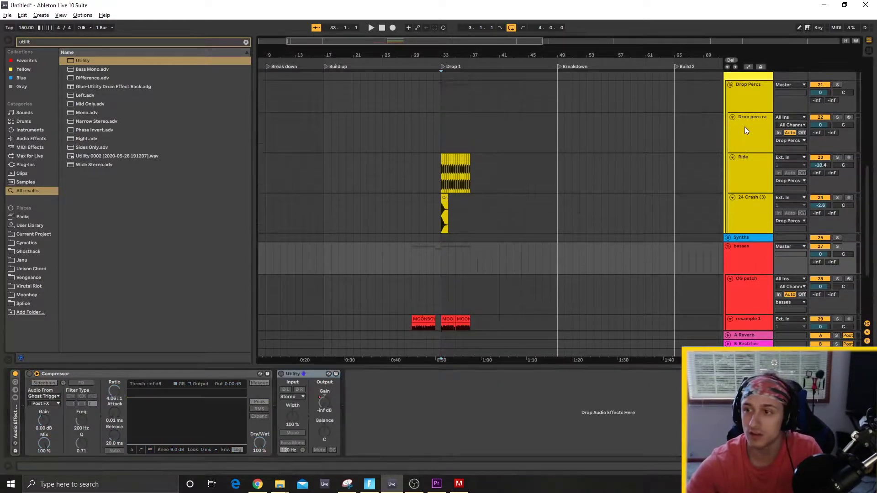
Bypass the Compressor on the percussion group.
{"action": "scroll", "coordinate": [744, 128], "scroll_direction": "up", "scroll_amount": 3}
{"action": "left_click", "coordinate": [748, 129]}
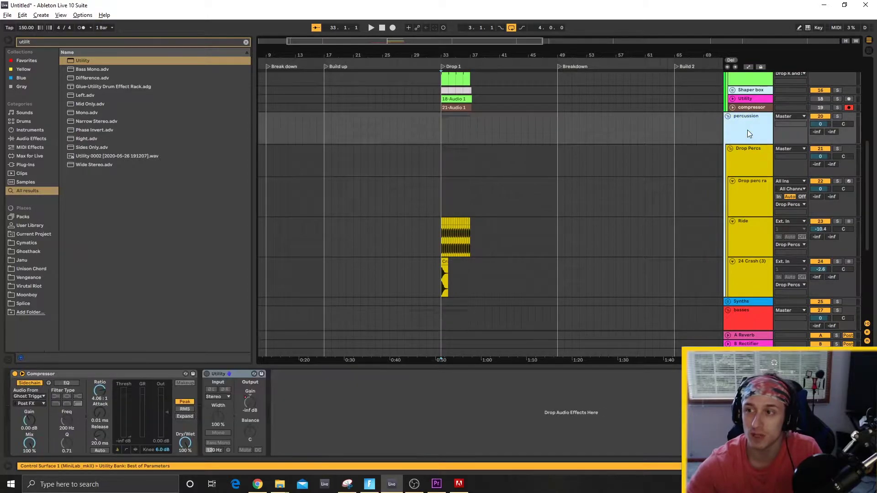
{"action": "left_click", "coordinate": [15, 374]}
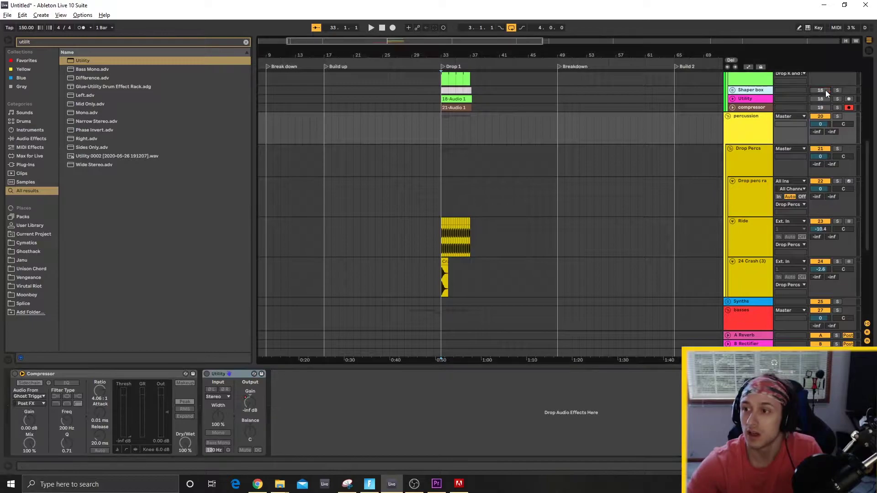
Clear the browser search and show the contents of the Moonboy sample folder.
{"action": "scroll", "coordinate": [439, 241], "scroll_direction": "down", "scroll_amount": 6}
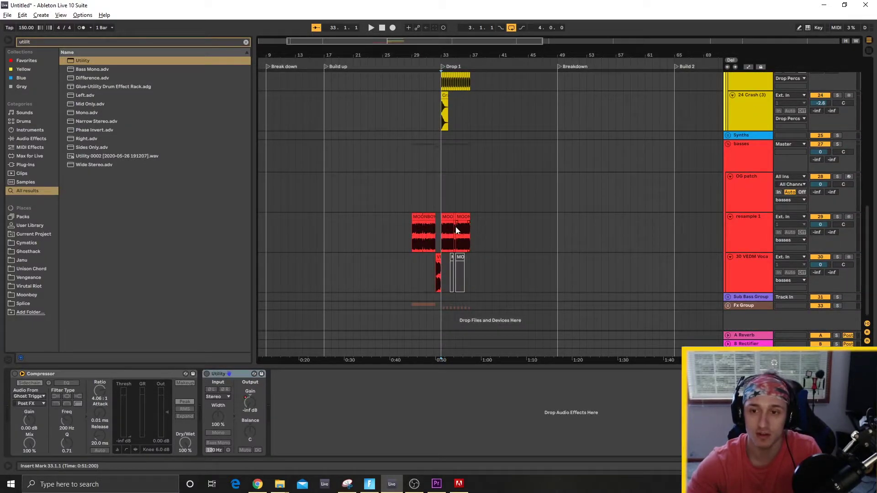
{"action": "scroll", "coordinate": [431, 232], "scroll_direction": "up", "scroll_amount": 5}
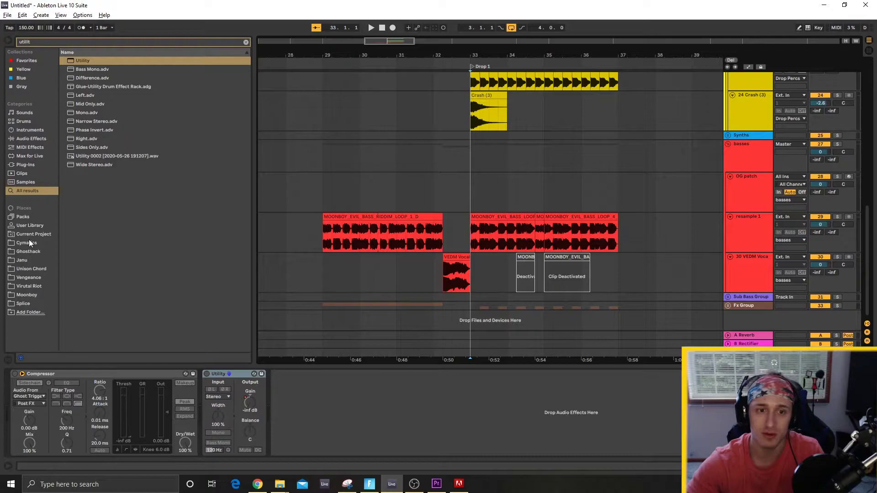
{"action": "left_click", "coordinate": [26, 252]}
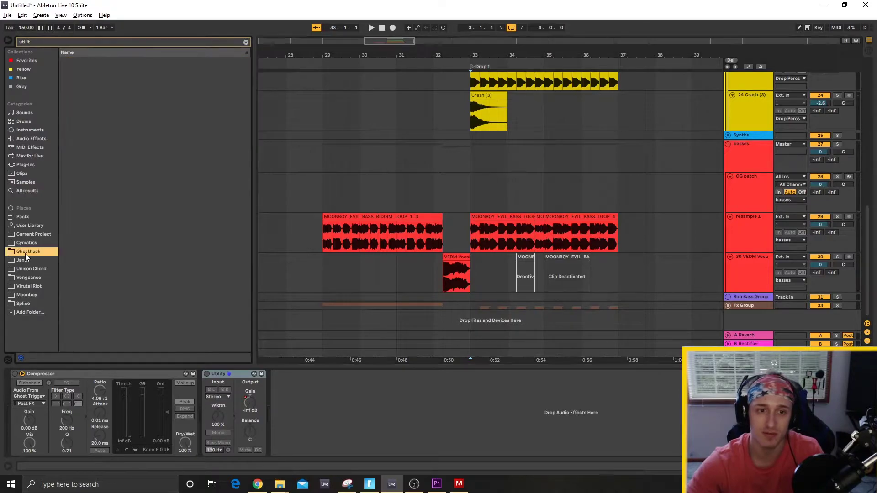
{"action": "left_click", "coordinate": [36, 294]}
{"action": "left_click", "coordinate": [246, 41]}
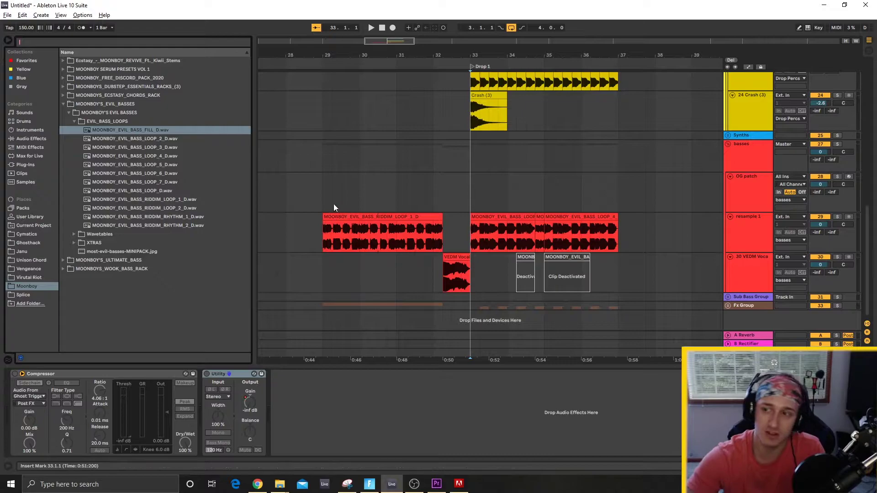
Unfold the Fx Group to show its riser and vocal tracks.
{"action": "left_click", "coordinate": [470, 215]}
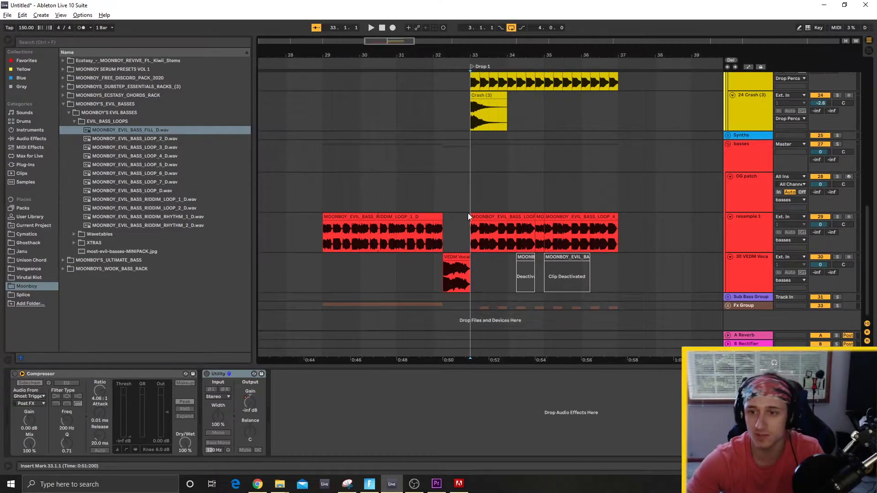
{"action": "left_click", "coordinate": [728, 306]}
{"action": "scroll", "coordinate": [470, 259], "scroll_direction": "down", "scroll_amount": 3}
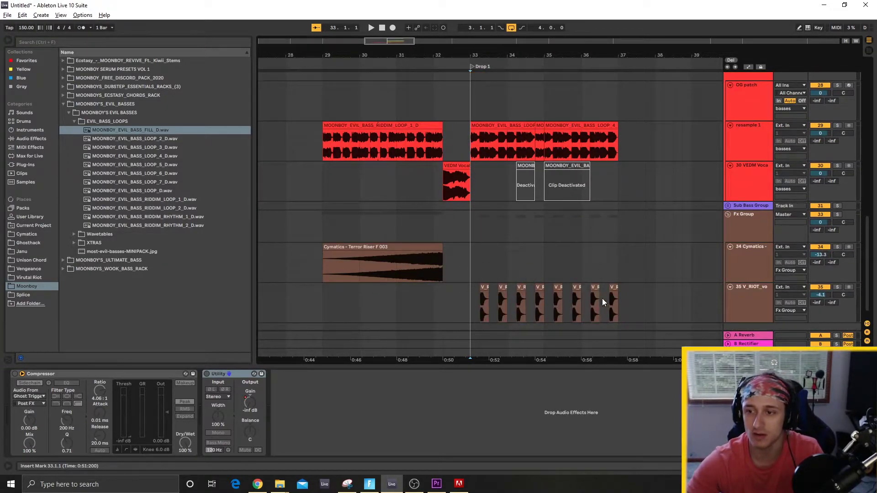
Select the K & S MIDI clip at Drop 1 and inspect the kick and snare pads in its Drum Rack.
{"action": "scroll", "coordinate": [557, 278], "scroll_direction": "up", "scroll_amount": 6}
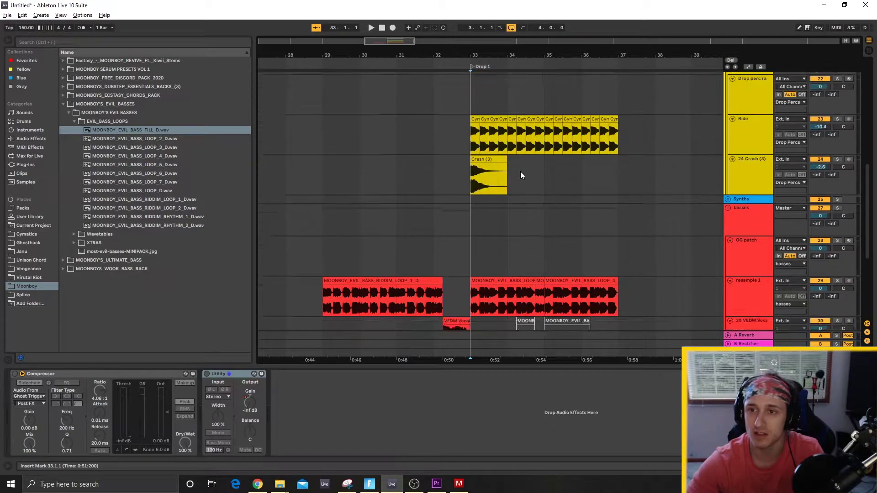
{"action": "scroll", "coordinate": [521, 176], "scroll_direction": "up", "scroll_amount": 1}
{"action": "scroll", "coordinate": [509, 199], "scroll_direction": "up", "scroll_amount": 4}
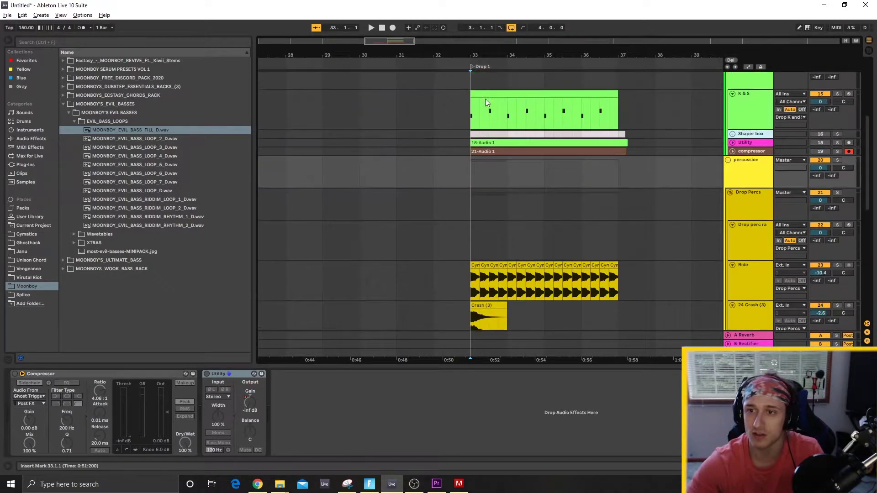
{"action": "scroll", "coordinate": [475, 94], "scroll_direction": "up", "scroll_amount": 1}
{"action": "left_click", "coordinate": [519, 114]}
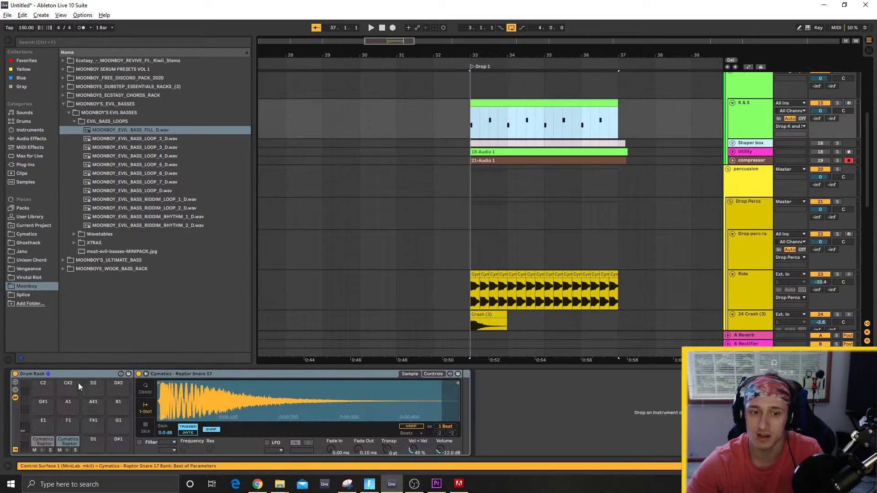
{"action": "left_click", "coordinate": [38, 439]}
Play the arrangement from bar 29 through Drop 1 to hear the basses with the drums.
{"action": "scroll", "coordinate": [722, 126], "scroll_direction": "down", "scroll_amount": 3}
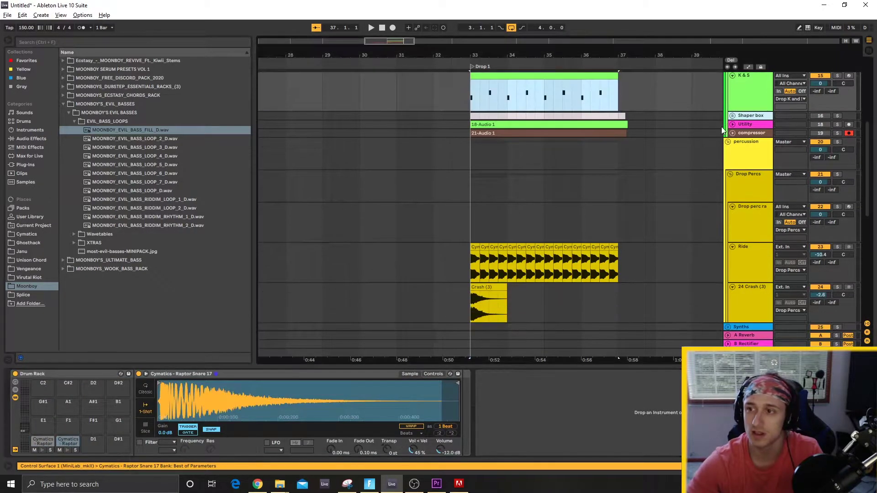
{"action": "scroll", "coordinate": [710, 136], "scroll_direction": "down", "scroll_amount": 5}
{"action": "left_click", "coordinate": [322, 197]}
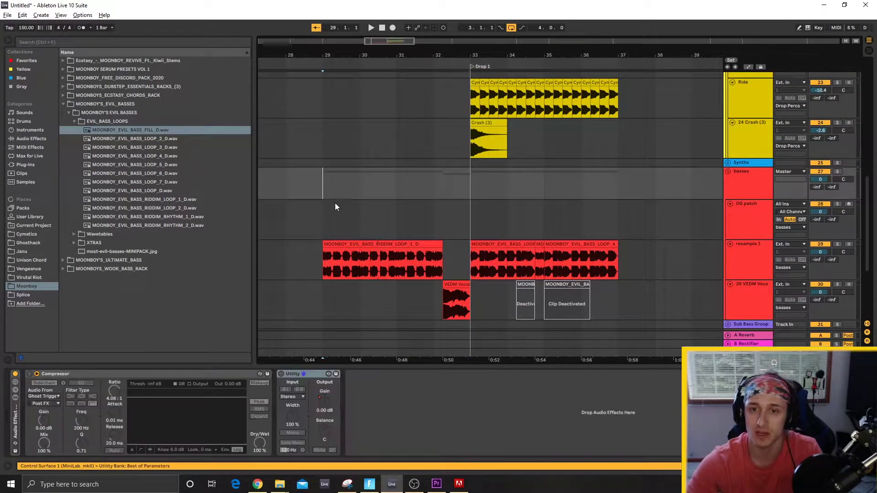
{"action": "left_click", "coordinate": [314, 220]}
{"action": "key", "text": "space"}
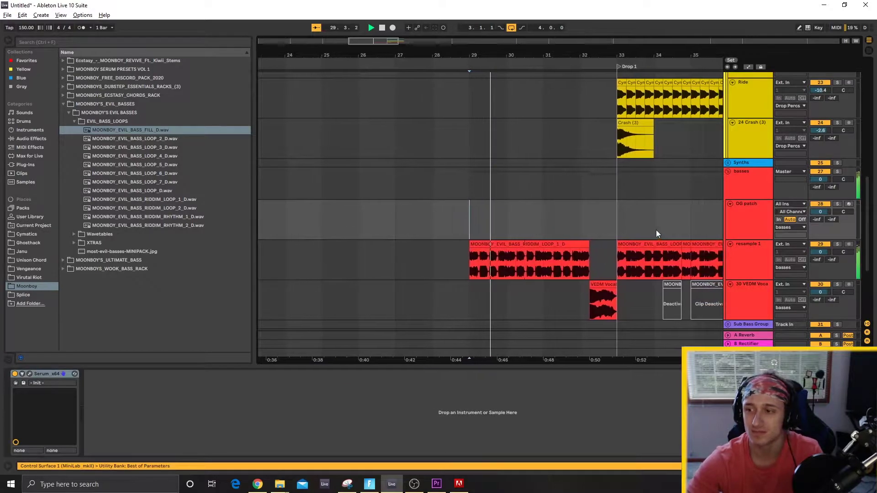
{"action": "scroll", "coordinate": [635, 229], "scroll_direction": "down", "scroll_amount": 1}
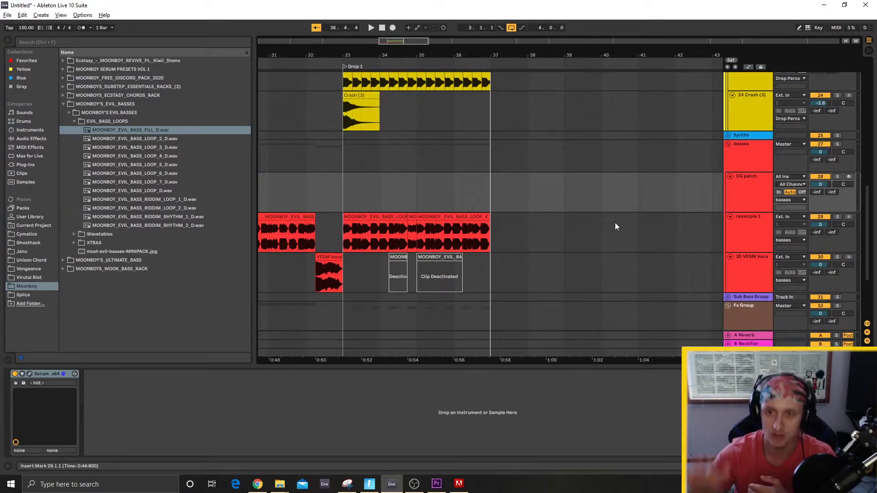
Select the basses group and show its Compressor and Utility devices.
{"action": "scroll", "coordinate": [527, 208], "scroll_direction": "up", "scroll_amount": 3}
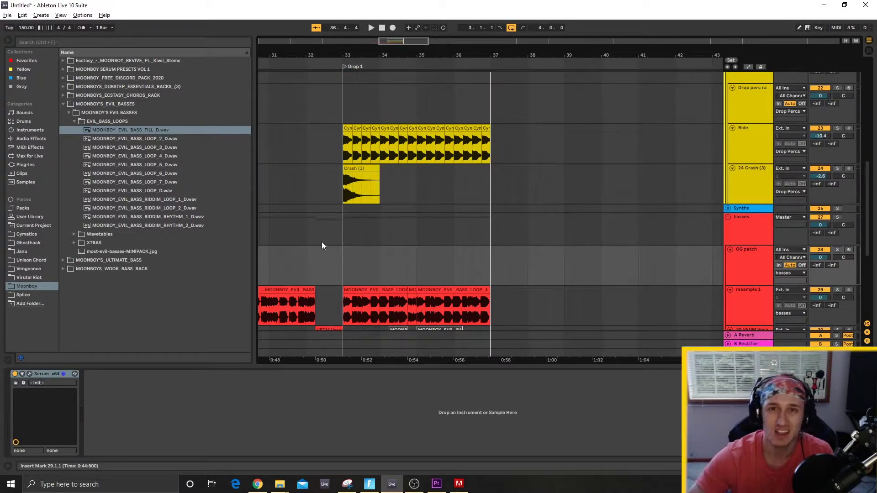
{"action": "scroll", "coordinate": [451, 219], "scroll_direction": "down", "scroll_amount": 3}
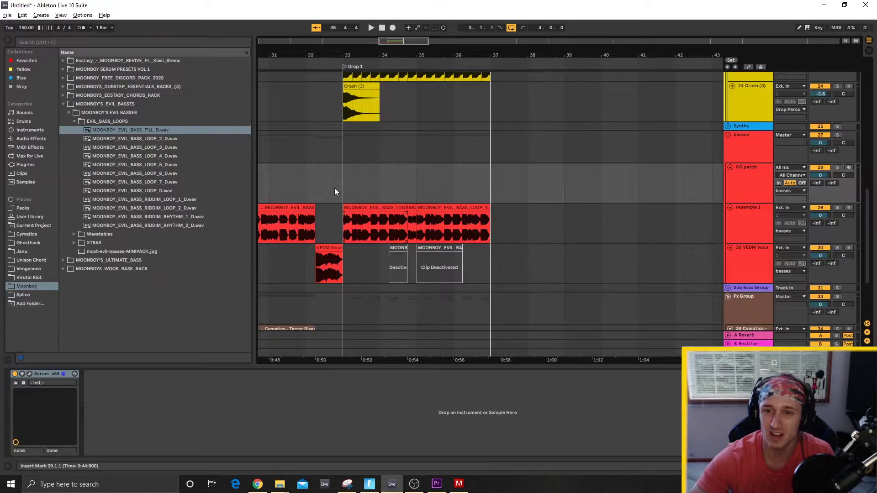
{"action": "scroll", "coordinate": [342, 182], "scroll_direction": "up", "scroll_amount": 1}
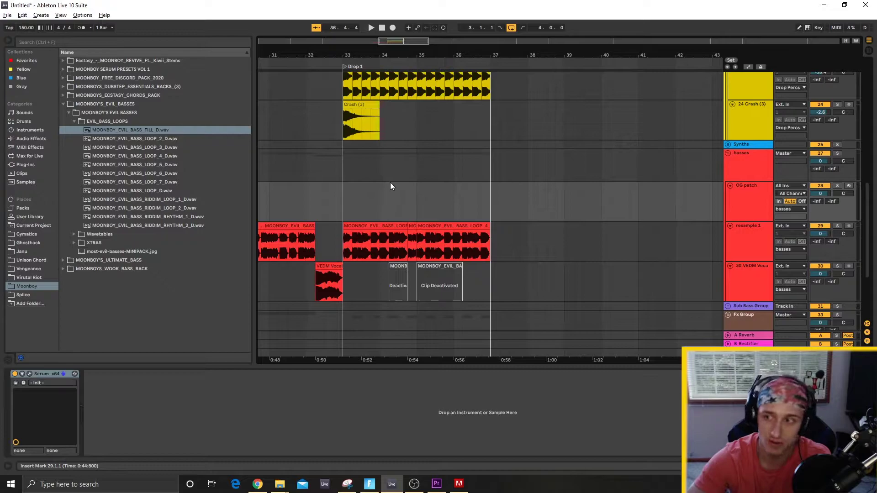
{"action": "scroll", "coordinate": [389, 182], "scroll_direction": "up", "scroll_amount": 1}
{"action": "left_click_drag", "start_coordinate": [871, 207], "coordinate": [870, 228]}
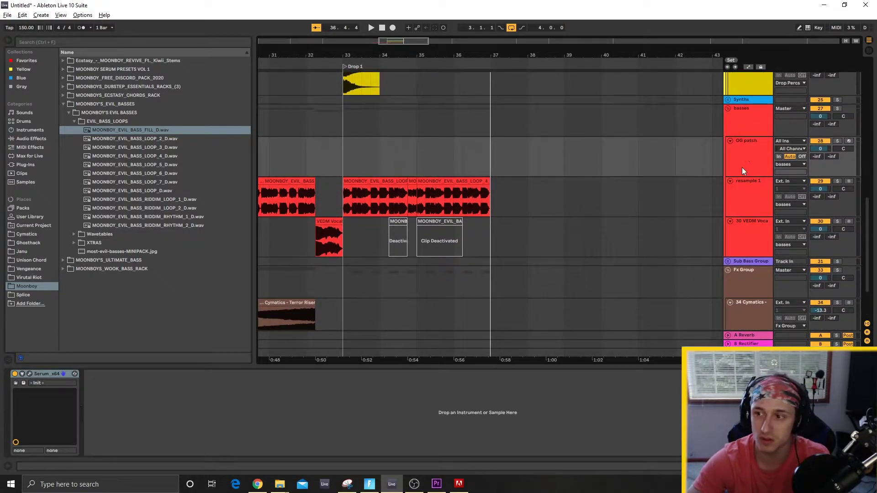
{"action": "left_click", "coordinate": [749, 128]}
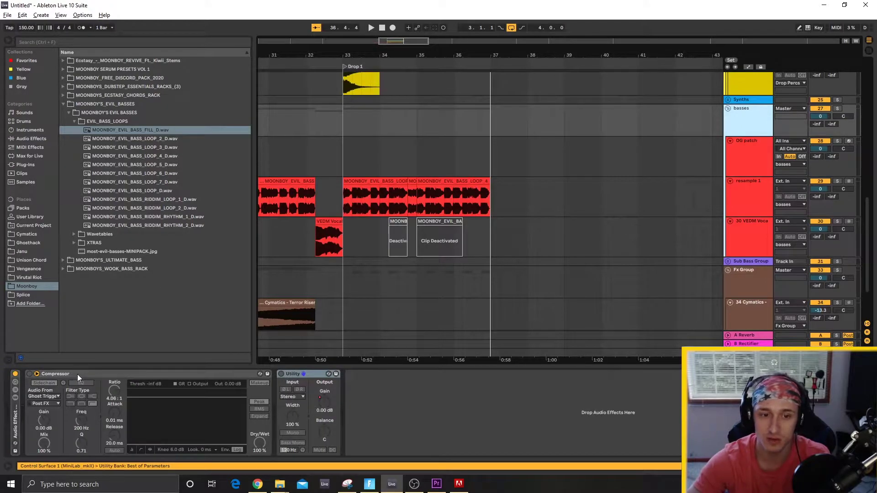
Try adding another Compressor after the Utility on the basses group, with its sidechain section expanded.
{"action": "key", "text": "super"}
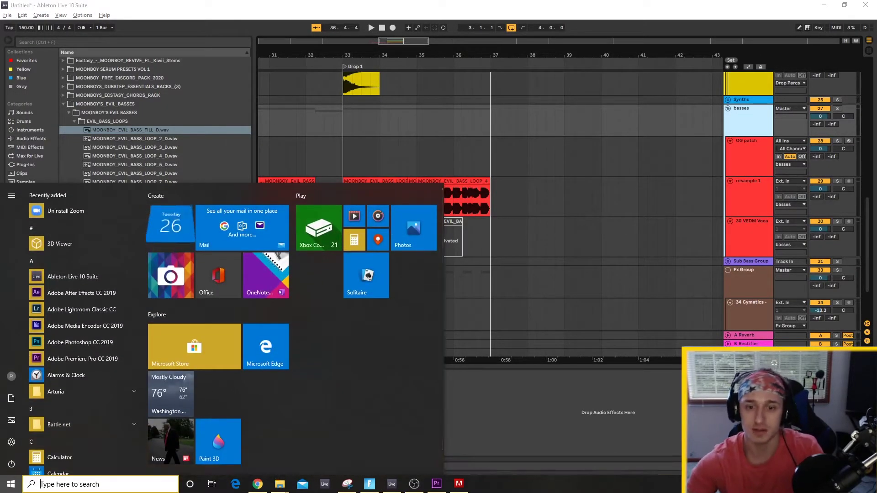
{"action": "left_click", "coordinate": [599, 412]}
{"action": "key", "text": "ctrl+f"}
{"action": "type", "text": "compre"}
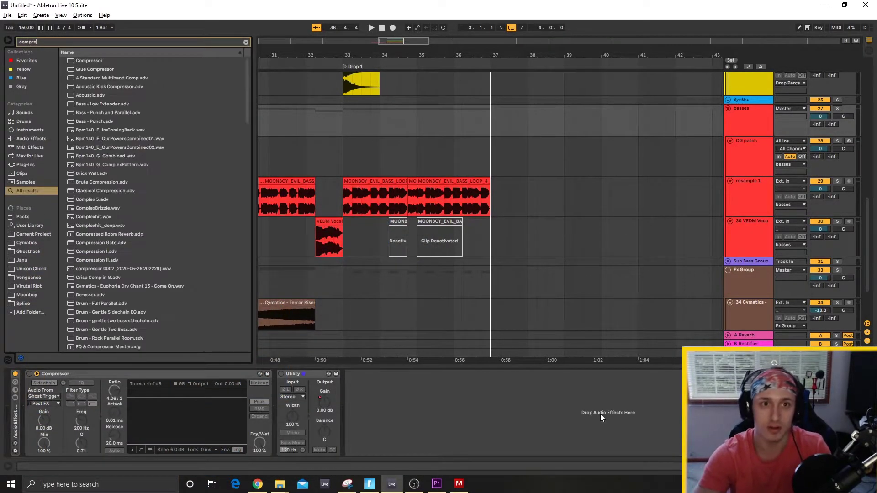
{"action": "left_click_drag", "start_coordinate": [96, 60], "coordinate": [388, 378]}
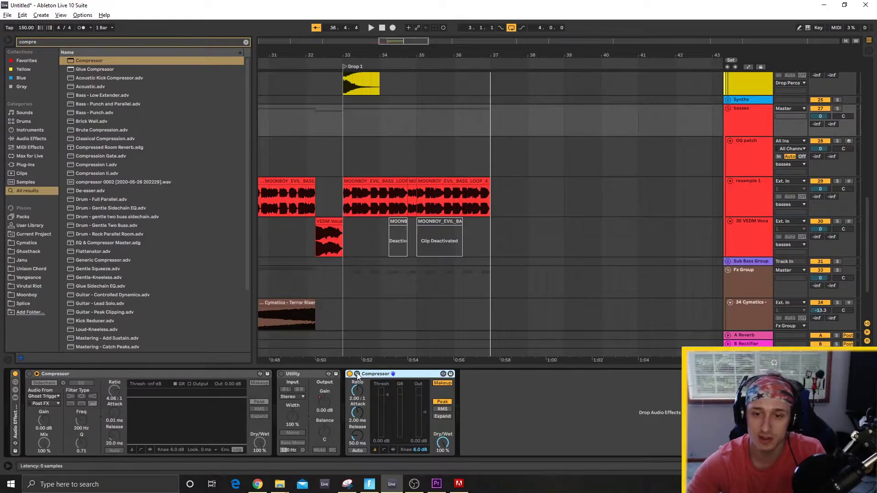
{"action": "left_click", "coordinate": [357, 373]}
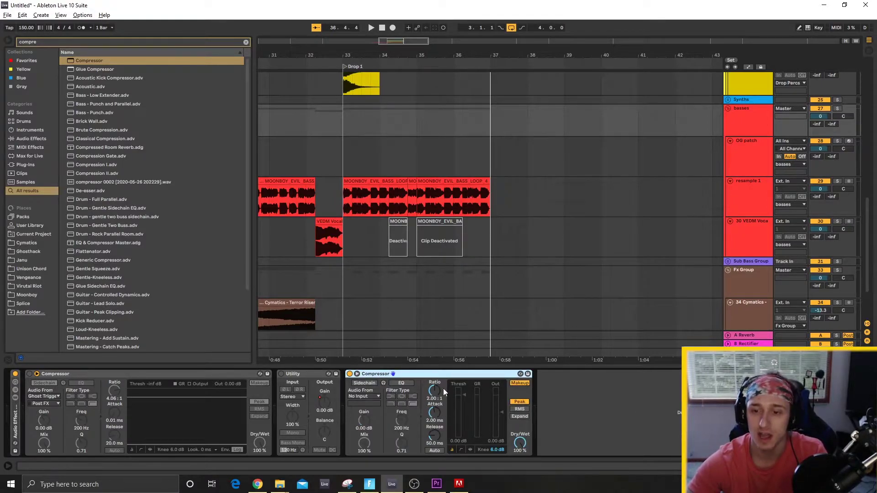
{"action": "key", "text": "Delete"}
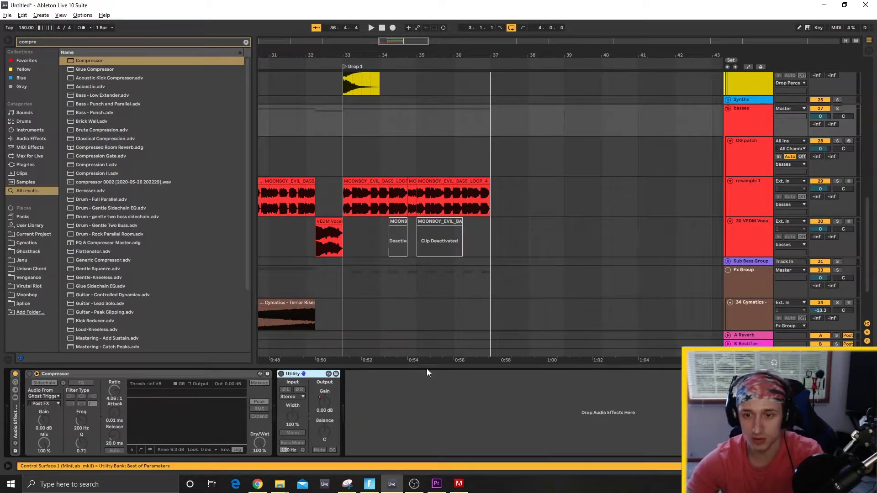
Turn on the existing sidechain Compressor on the basses group.
{"action": "left_click", "coordinate": [30, 374]}
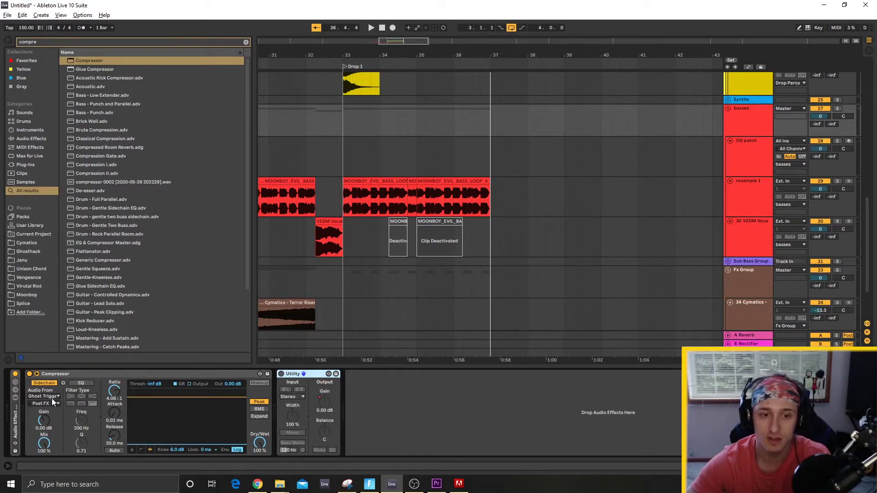
Open the first kick clip on the Ghost Trigger track at bar 33 and inspect its sample settings.
{"action": "left_click_drag", "start_coordinate": [869, 212], "coordinate": [871, 59]}
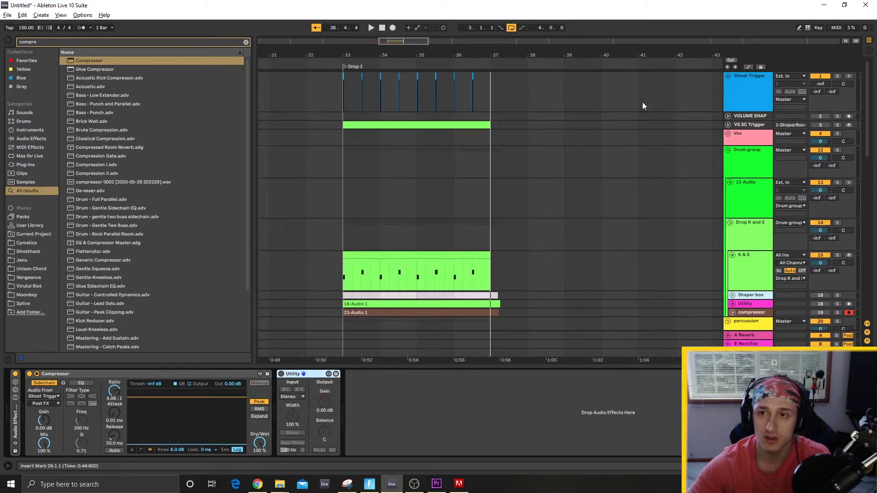
{"action": "right_click", "coordinate": [573, 98]}
{"action": "key", "text": "Escape"}
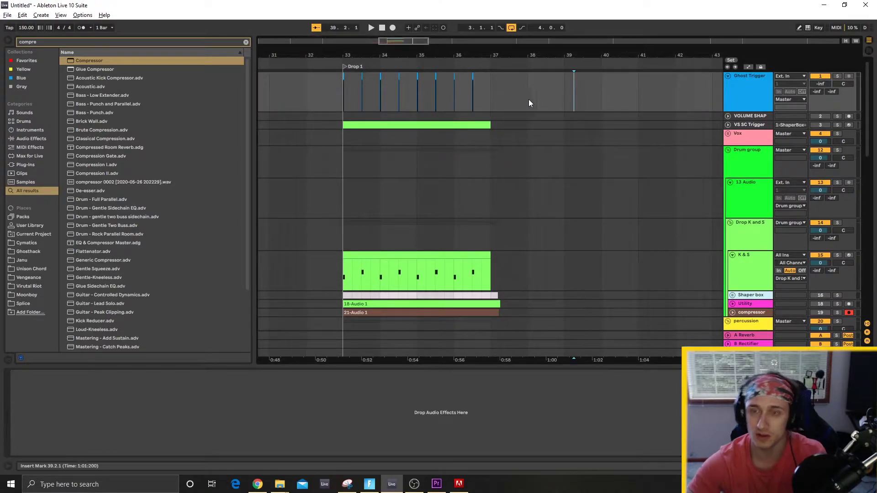
{"action": "scroll", "coordinate": [339, 91], "scroll_direction": "up", "scroll_amount": 10}
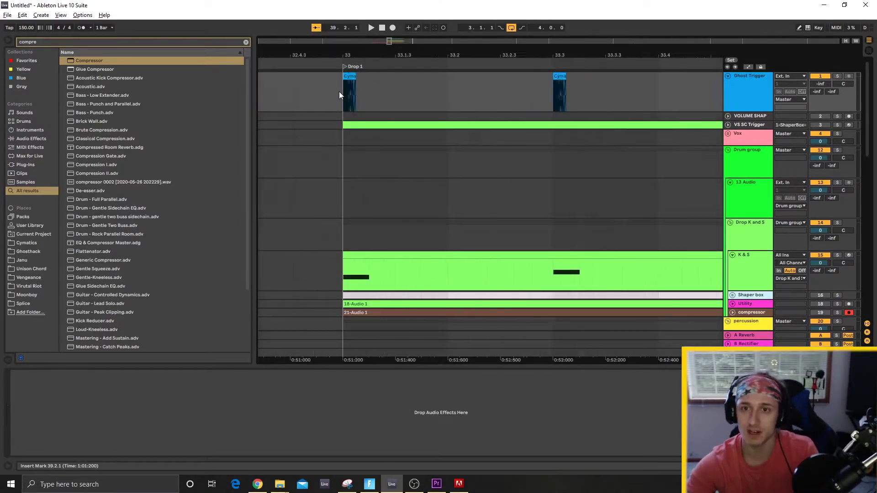
{"action": "double_click", "coordinate": [374, 89]}
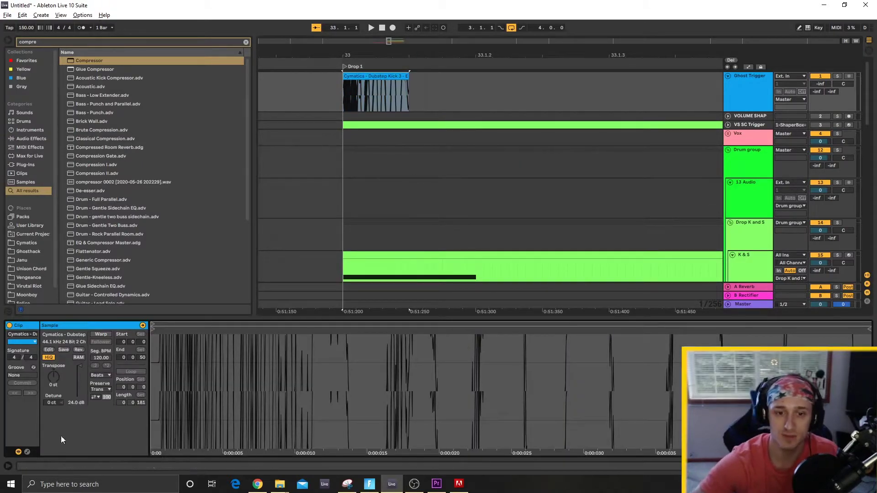
{"action": "mouse_move", "coordinate": [81, 365]}
{"action": "left_mouse_down"}
{"action": "mouse_move", "coordinate": [81, 397]}
{"action": "mouse_move", "coordinate": [81, 365]}
{"action": "left_mouse_up"}
{"action": "left_click", "coordinate": [366, 97]}
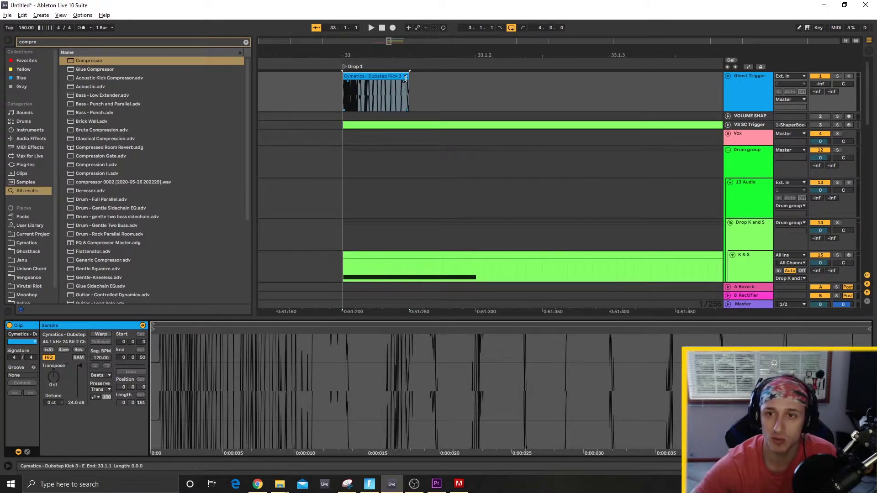
Select the percussion group and show its sidechain Compressor and Utility devices.
{"action": "scroll", "coordinate": [405, 77], "scroll_direction": "down", "scroll_amount": 1}
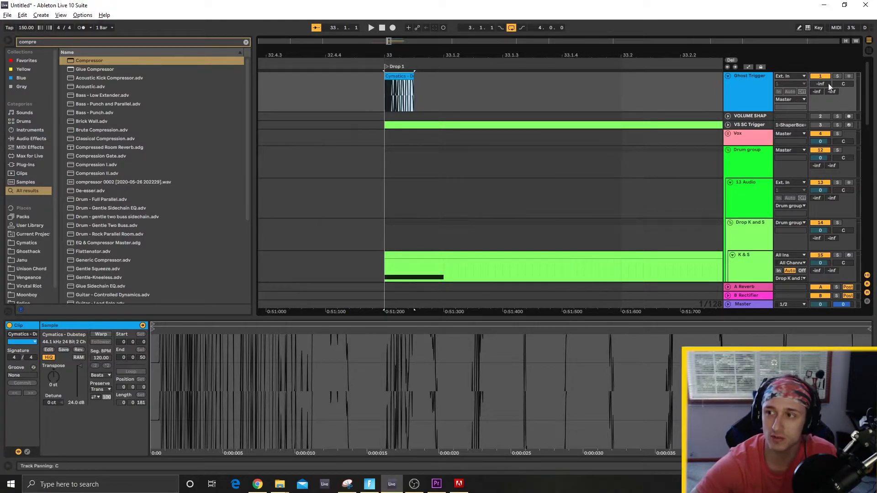
{"action": "left_click_drag", "start_coordinate": [869, 88], "coordinate": [870, 178]}
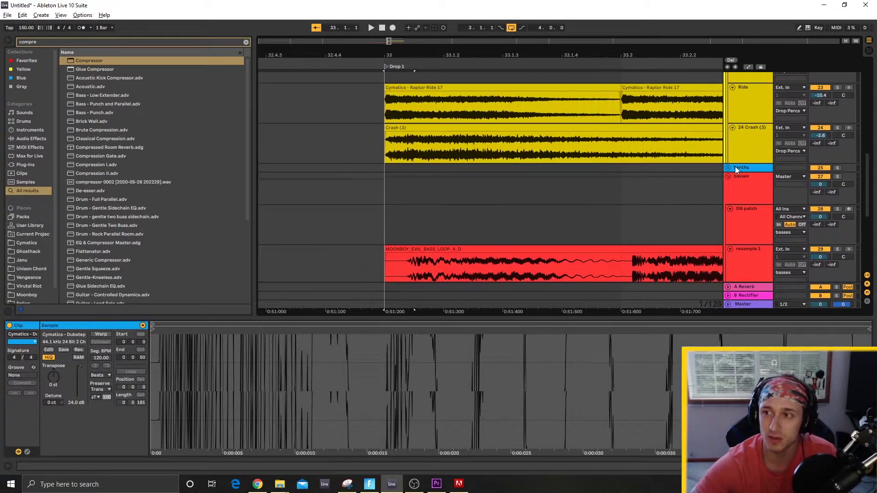
{"action": "scroll", "coordinate": [736, 167], "scroll_direction": "down", "scroll_amount": 1}
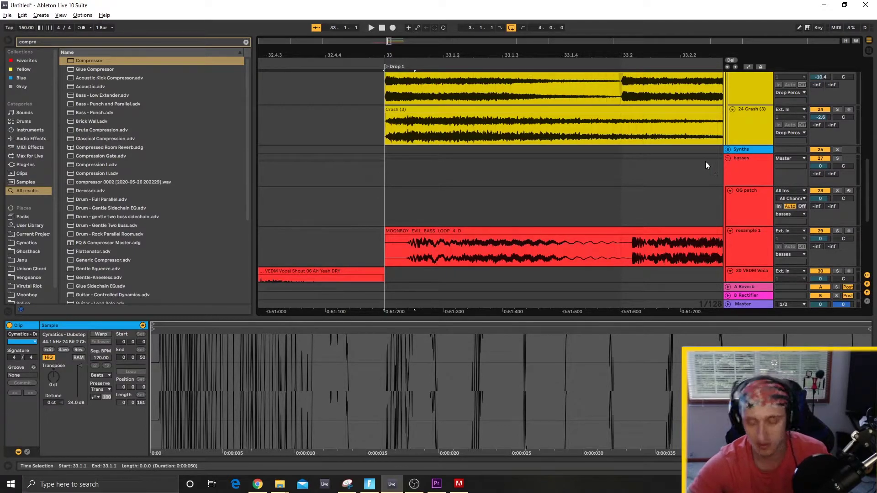
{"action": "scroll", "coordinate": [705, 161], "scroll_direction": "down", "scroll_amount": 2}
{"action": "scroll", "coordinate": [702, 160], "scroll_direction": "down", "scroll_amount": 1}
{"action": "scroll", "coordinate": [706, 155], "scroll_direction": "up", "scroll_amount": 2}
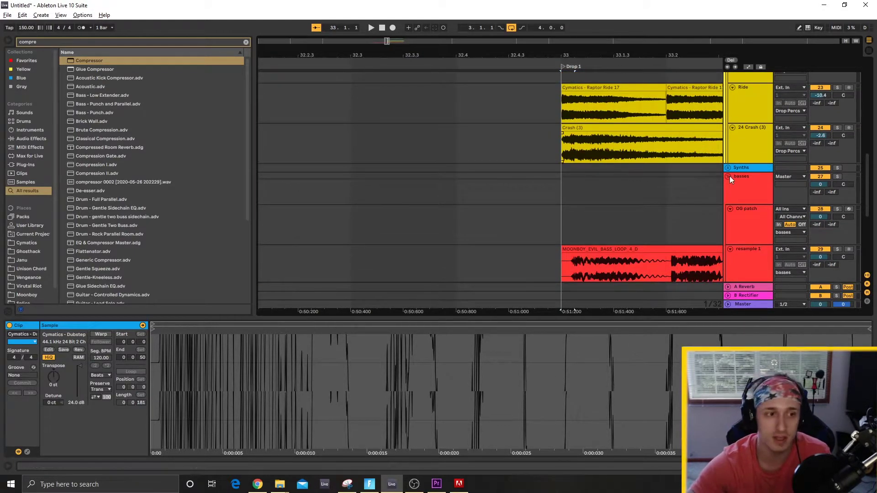
{"action": "scroll", "coordinate": [762, 155], "scroll_direction": "up", "scroll_amount": 4}
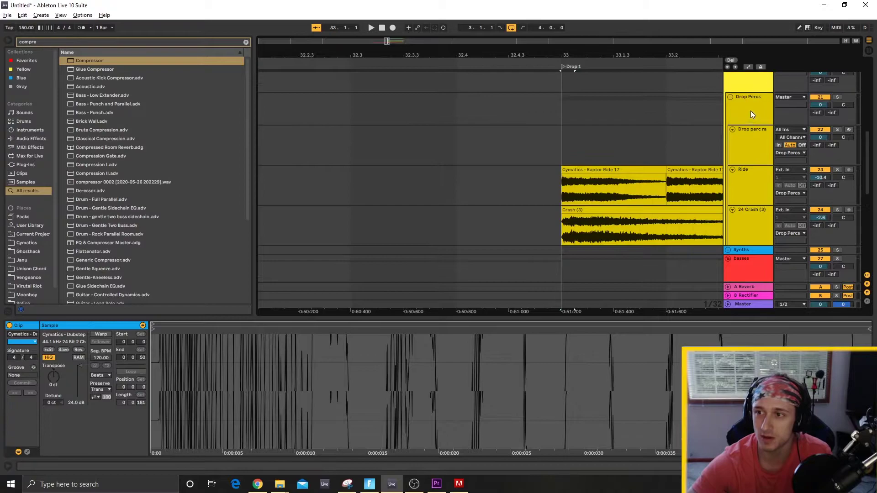
{"action": "left_click", "coordinate": [750, 110]}
{"action": "double_click", "coordinate": [750, 111]}
{"action": "double_click", "coordinate": [748, 84]}
{"action": "left_click", "coordinate": [15, 374]}
Solo the basses group and play the drop from bar 33.
{"action": "scroll", "coordinate": [411, 328], "scroll_direction": "down", "scroll_amount": 3}
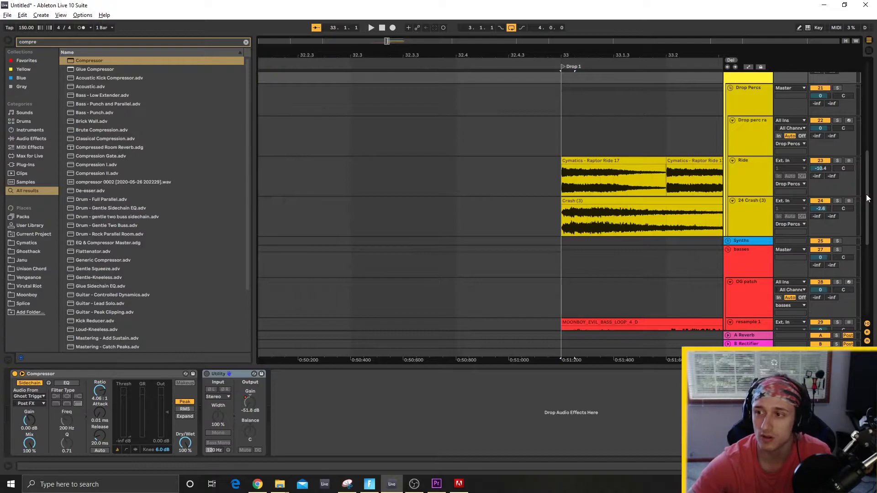
{"action": "scroll", "coordinate": [561, 183], "scroll_direction": "down", "scroll_amount": 5}
{"action": "left_click", "coordinate": [560, 180]}
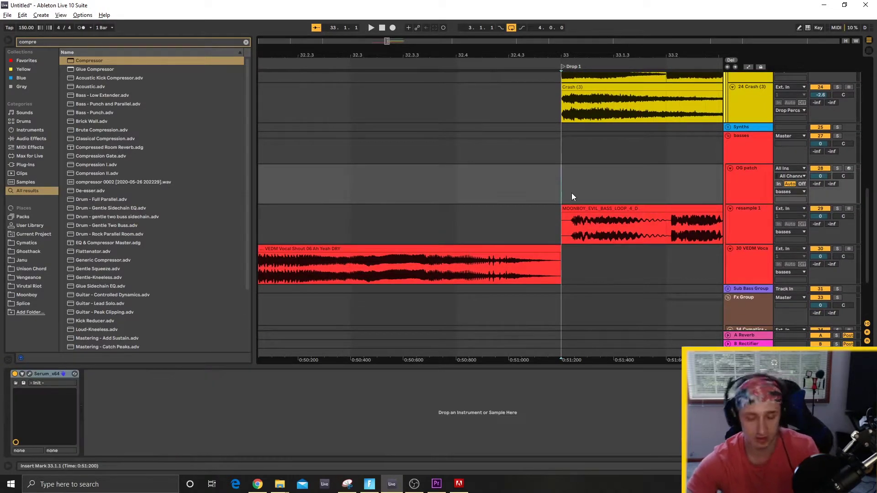
{"action": "left_click", "coordinate": [837, 136]}
{"action": "key", "text": "space"}
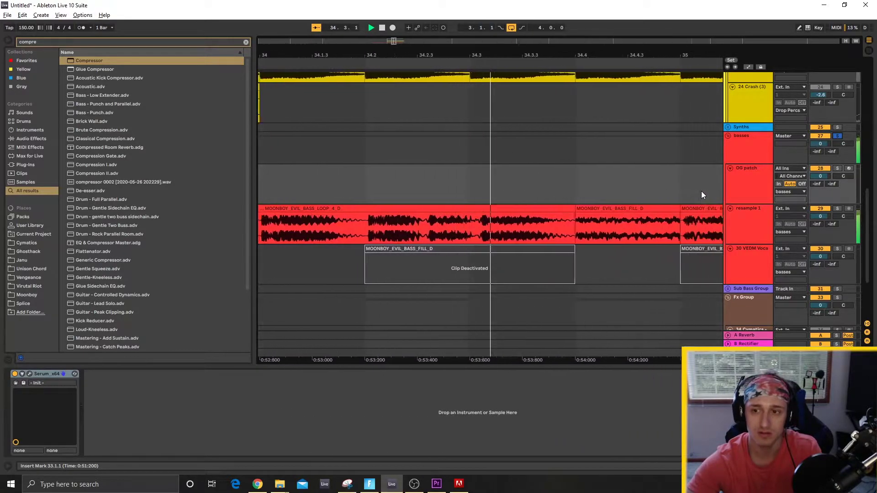
{"action": "key", "text": "space"}
Return the insert marker to the start of Drop 1 at bar 33 on the resample 1 track.
{"action": "scroll", "coordinate": [434, 218], "scroll_direction": "left", "scroll_amount": 5}
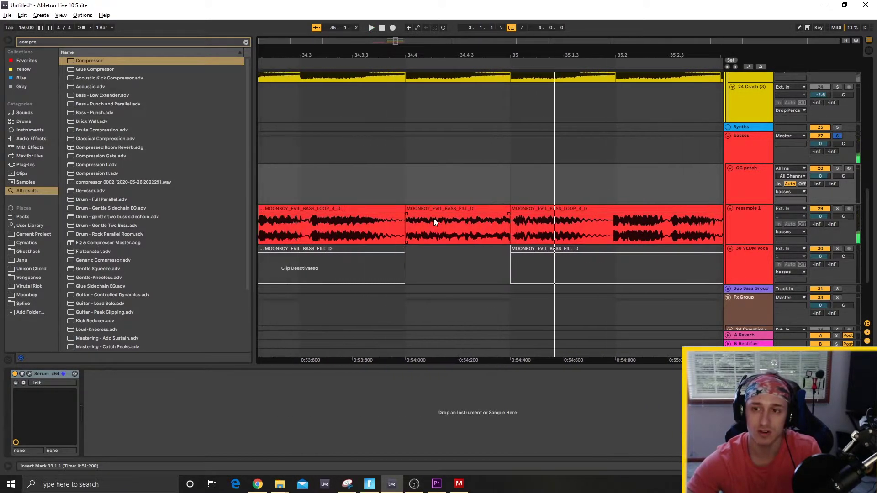
{"action": "scroll", "coordinate": [428, 210], "scroll_direction": "left", "scroll_amount": 10}
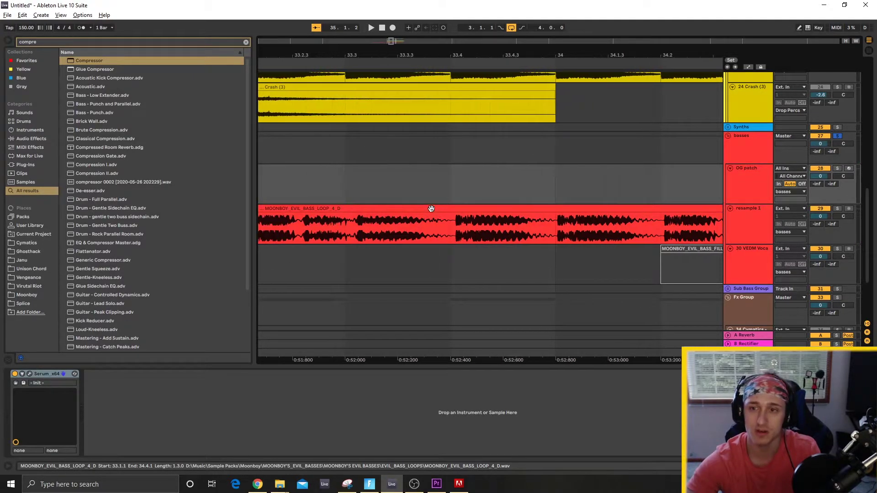
{"action": "scroll", "coordinate": [428, 210], "scroll_direction": "down", "scroll_amount": 5}
{"action": "left_click", "coordinate": [390, 217]}
{"action": "left_click", "coordinate": [383, 220]}
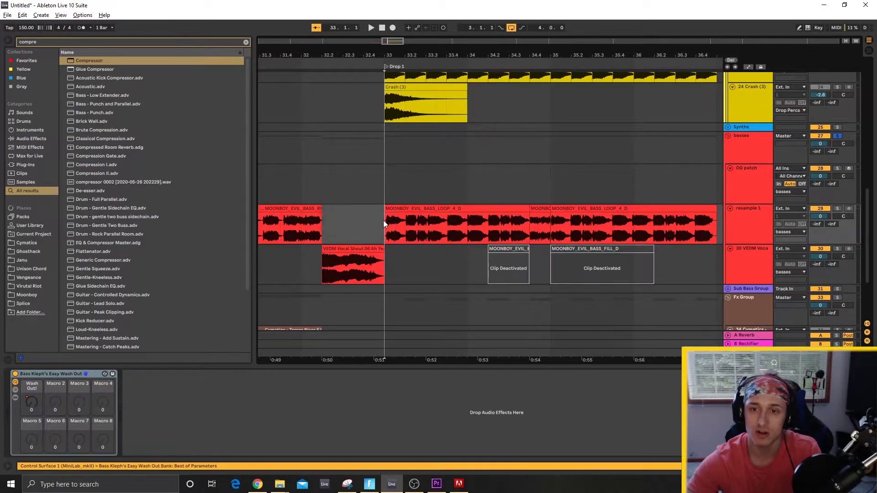
Switch the basses group's Compressor to its collapsed view, then set its ratio to 3.94:1 and release to 24.8 ms.
{"action": "left_click", "coordinate": [740, 152]}
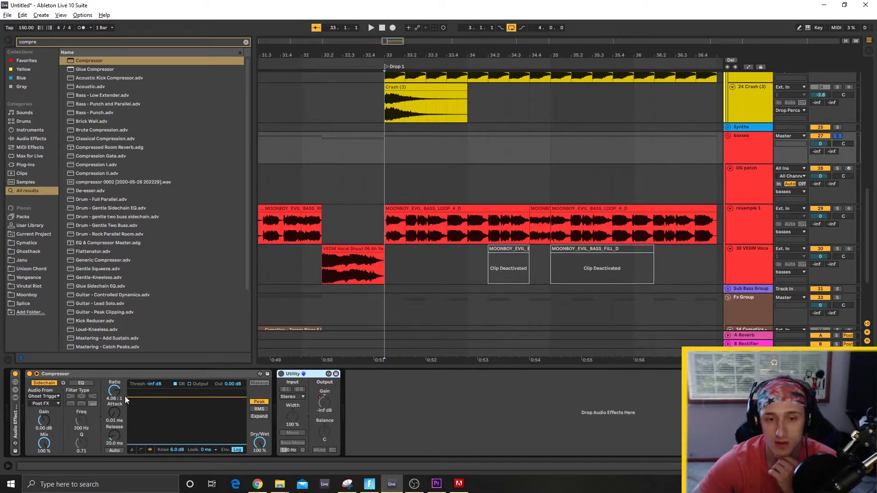
{"action": "left_click", "coordinate": [131, 451]}
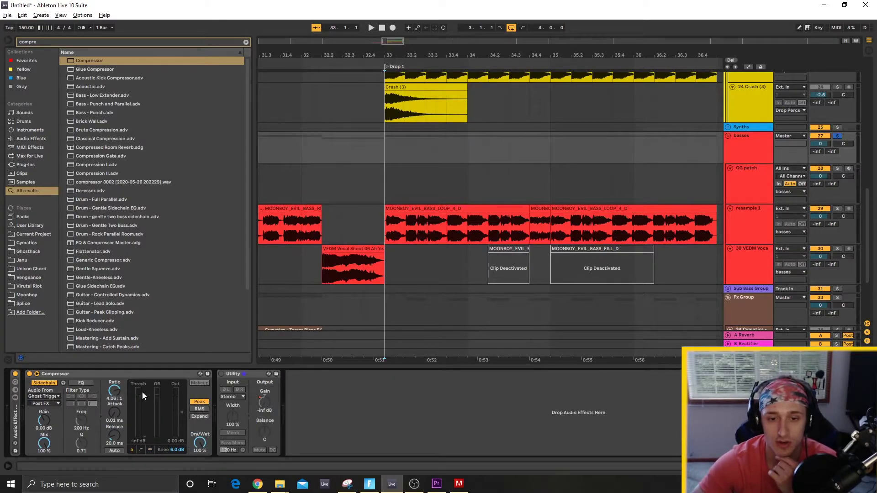
{"action": "left_click_drag", "start_coordinate": [114, 393], "coordinate": [113, 389]}
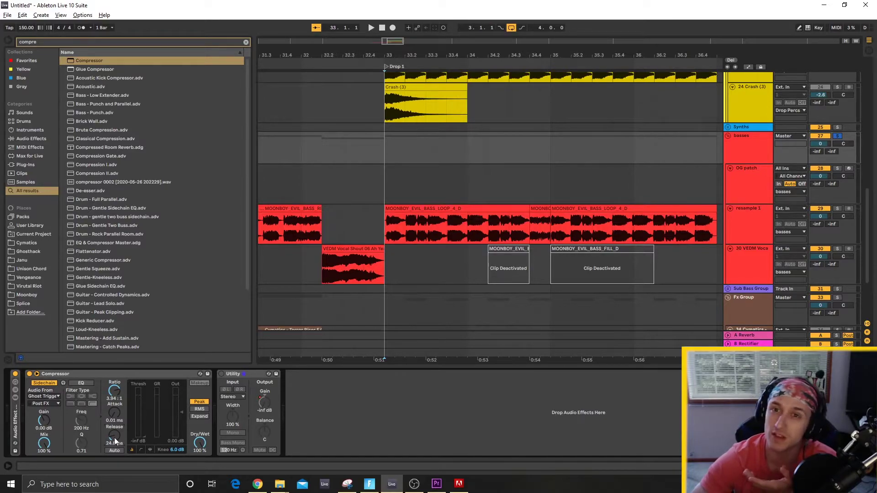
Review the drum, percussion and bass tracks that play together in the drop.
{"action": "scroll", "coordinate": [849, 106], "scroll_direction": "up", "scroll_amount": 10}
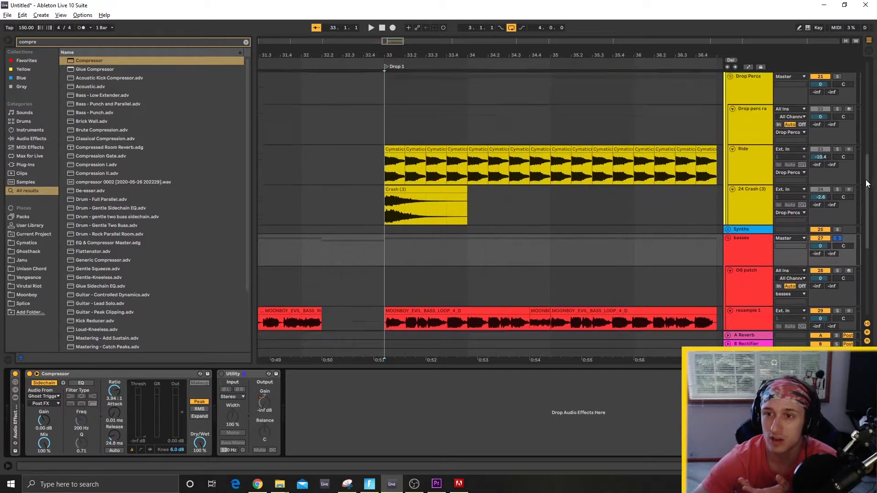
{"action": "scroll", "coordinate": [850, 105], "scroll_direction": "down", "scroll_amount": 3}
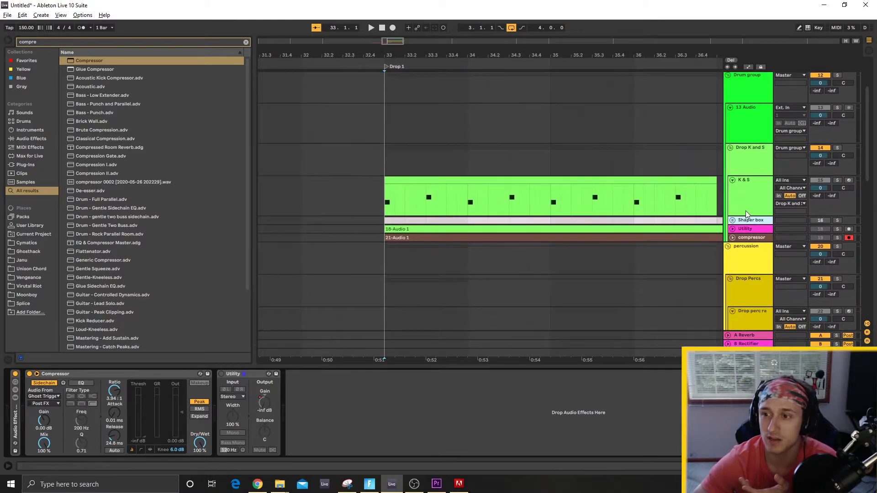
{"action": "scroll", "coordinate": [698, 179], "scroll_direction": "up", "scroll_amount": 5}
{"action": "scroll", "coordinate": [656, 194], "scroll_direction": "down", "scroll_amount": 3}
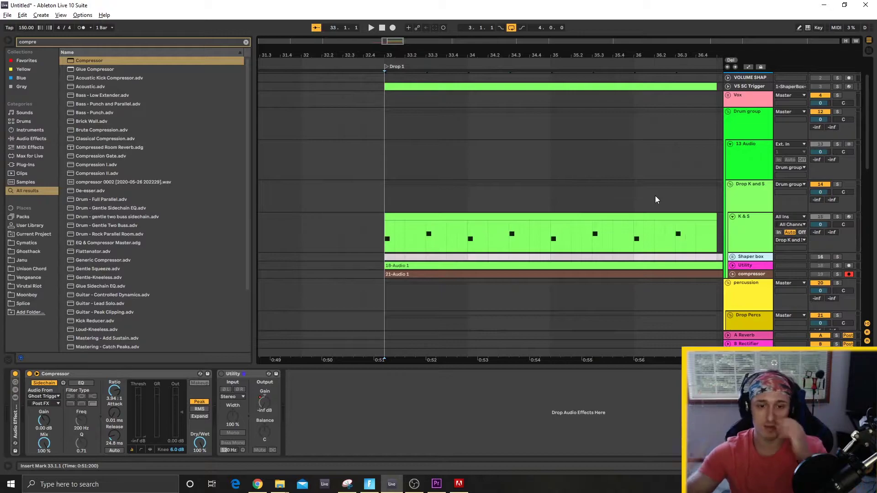
{"action": "scroll", "coordinate": [624, 223], "scroll_direction": "down", "scroll_amount": 8}
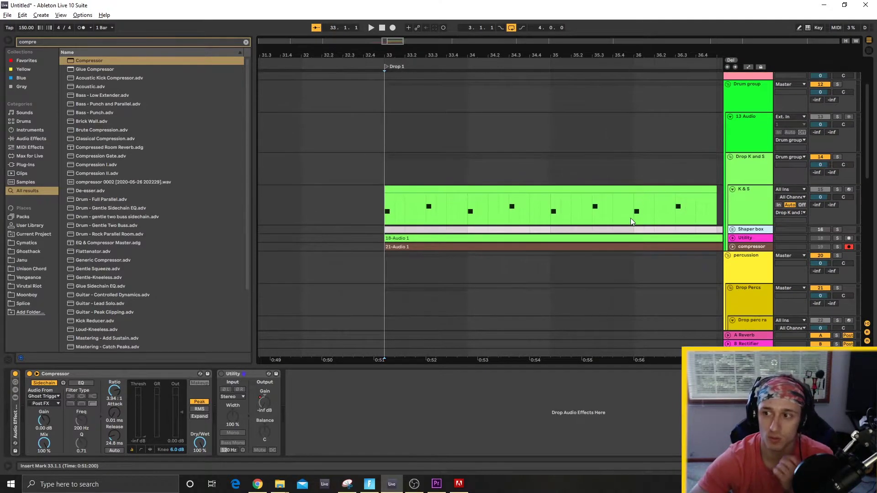
{"action": "scroll", "coordinate": [629, 221], "scroll_direction": "down", "scroll_amount": 3}
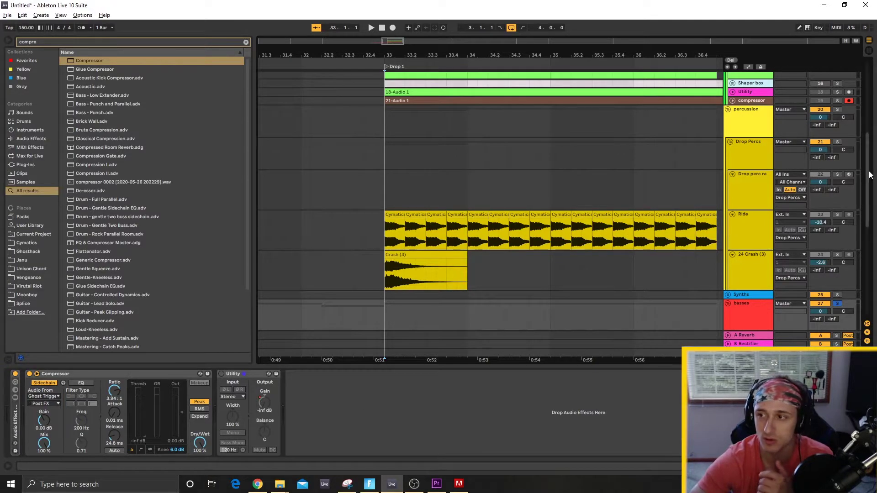
{"action": "scroll", "coordinate": [868, 223], "scroll_direction": "down", "scroll_amount": 10}
{"action": "scroll", "coordinate": [867, 223], "scroll_direction": "up", "scroll_amount": 10}
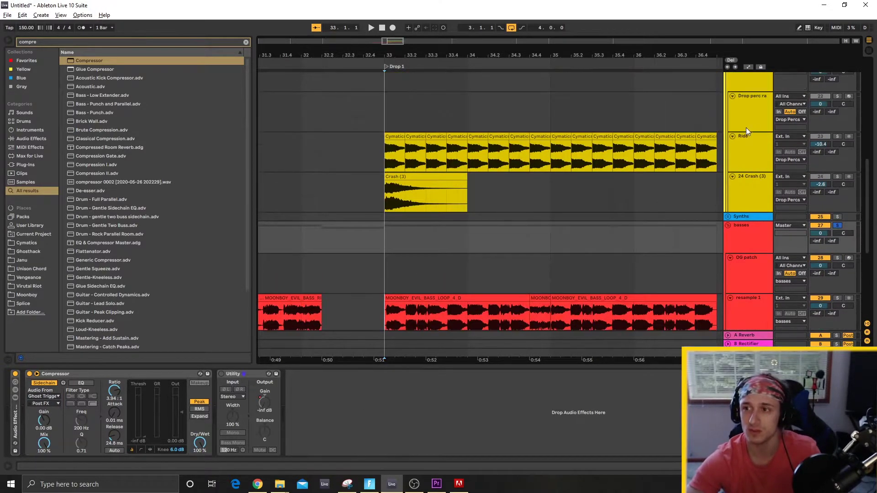
Set the percussion group's Compressor release to 25.0 ms and its threshold to -inf dB.
{"action": "left_click", "coordinate": [748, 117]}
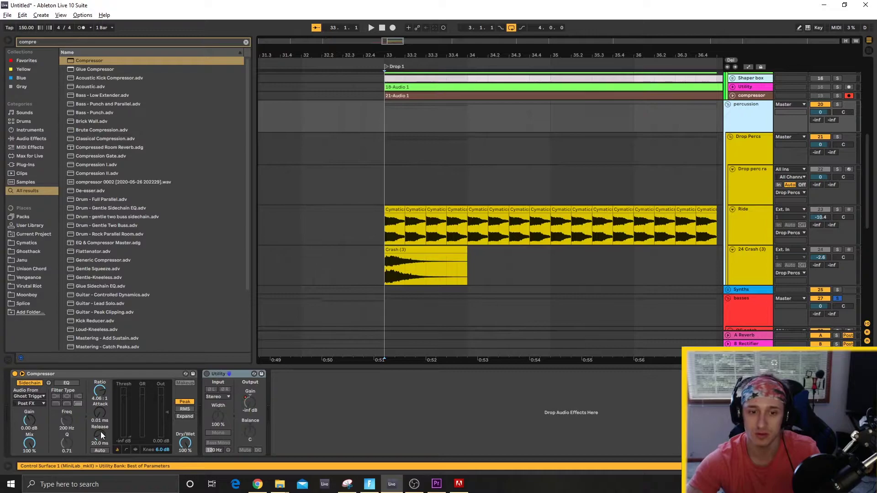
{"action": "left_click_drag", "start_coordinate": [101, 429], "coordinate": [99, 433]}
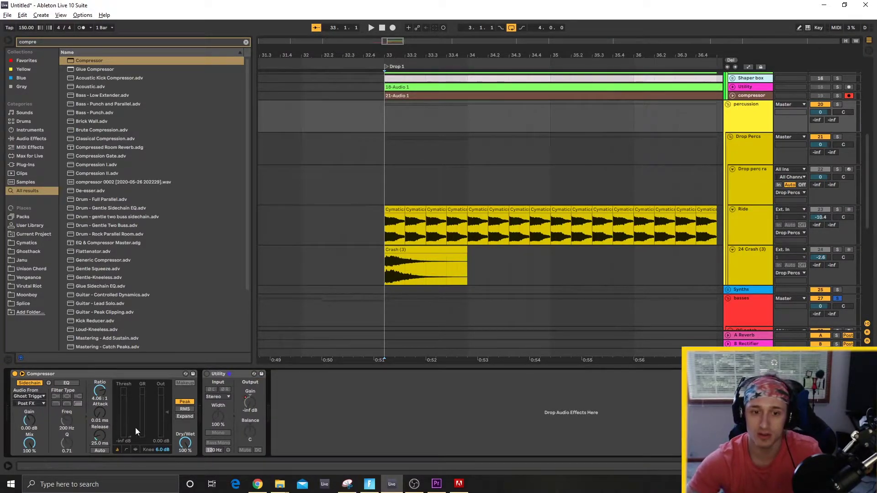
{"action": "left_click_drag", "start_coordinate": [130, 394], "coordinate": [129, 436]}
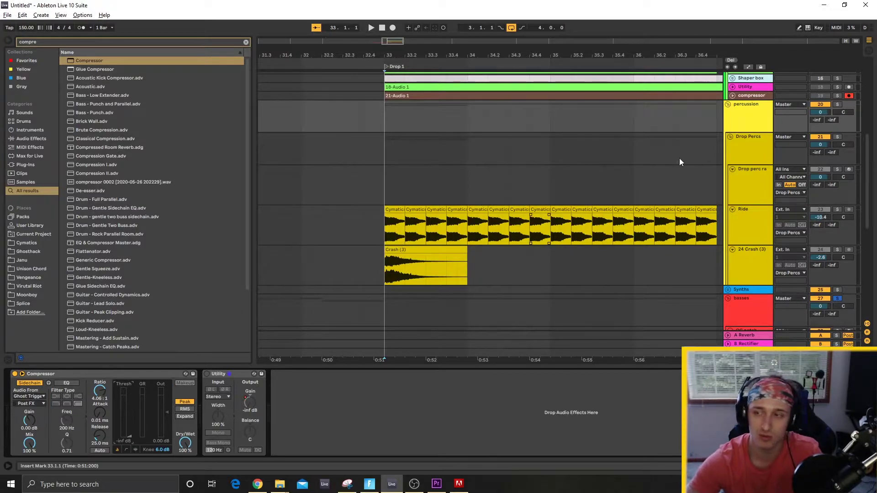
Switch the percussion group's Compressor to its activity view.
{"action": "scroll", "coordinate": [863, 210], "scroll_direction": "down", "scroll_amount": 5}
{"action": "scroll", "coordinate": [863, 210], "scroll_direction": "down", "scroll_amount": 2}
{"action": "scroll", "coordinate": [863, 210], "scroll_direction": "up", "scroll_amount": 5}
{"action": "left_click", "coordinate": [135, 449]}
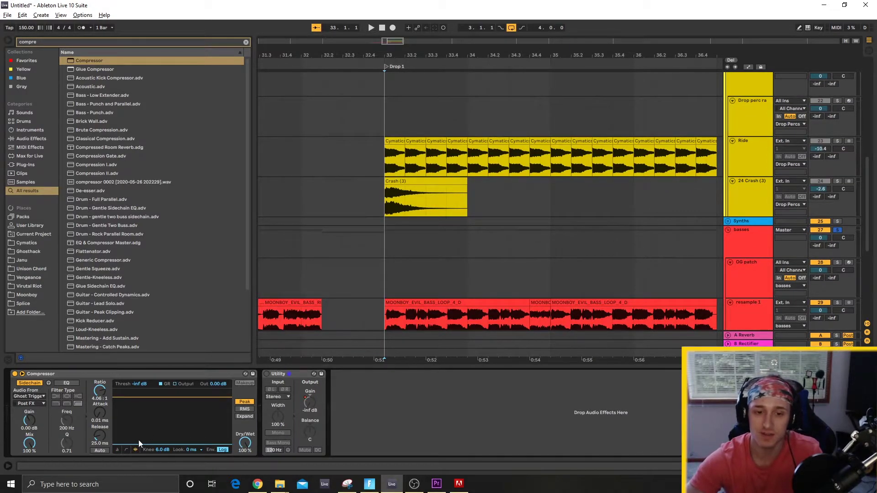
Show the basses group's Compressor in activity view and play the drop from bar 33 to watch its gain reduction.
{"action": "scroll", "coordinate": [621, 228], "scroll_direction": "down", "scroll_amount": 1}
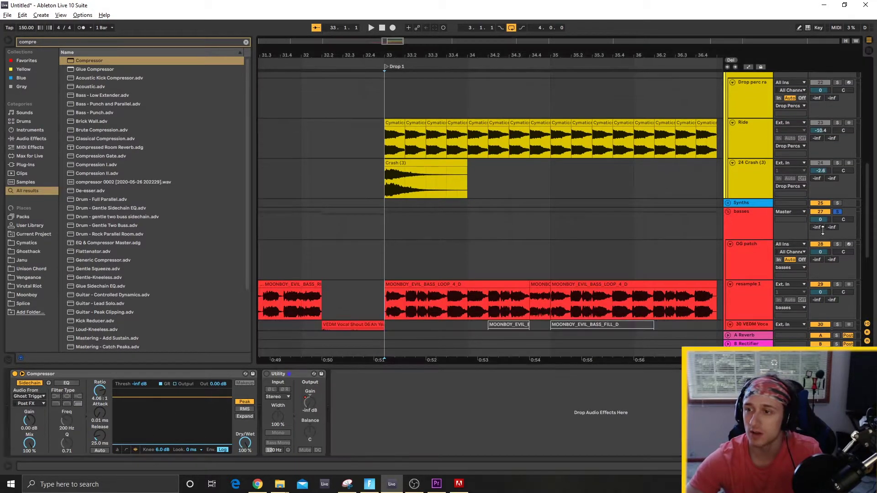
{"action": "left_click", "coordinate": [385, 257]}
{"action": "left_click", "coordinate": [754, 226]}
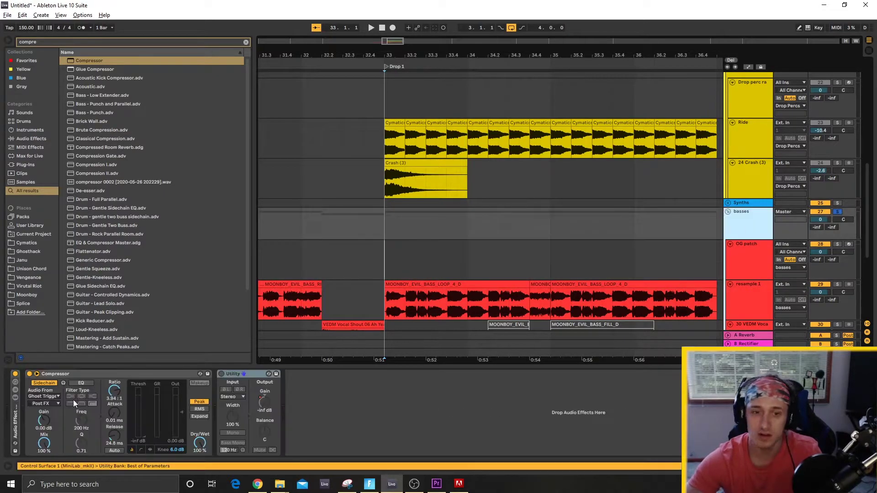
{"action": "key", "text": "space"}
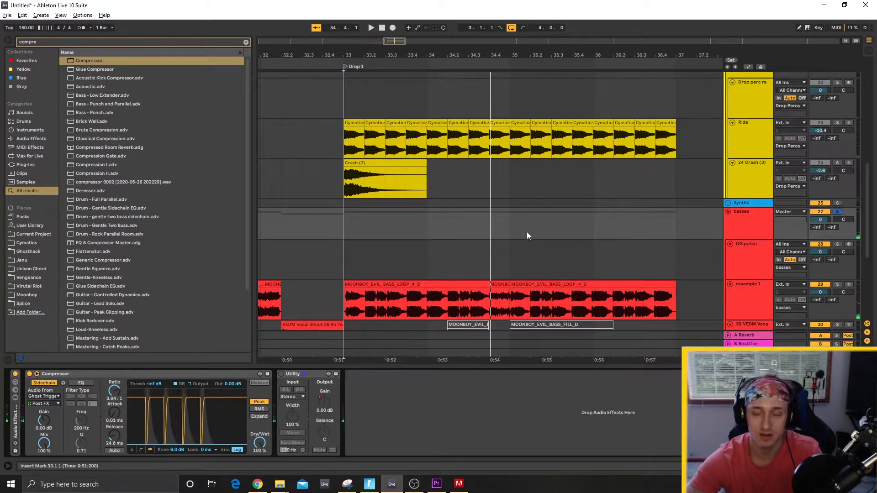
Unsolo the basses group and play the arrangement from bar 29 through the end of the drop's bass clips.
{"action": "scroll", "coordinate": [442, 206], "scroll_direction": "down", "scroll_amount": 5}
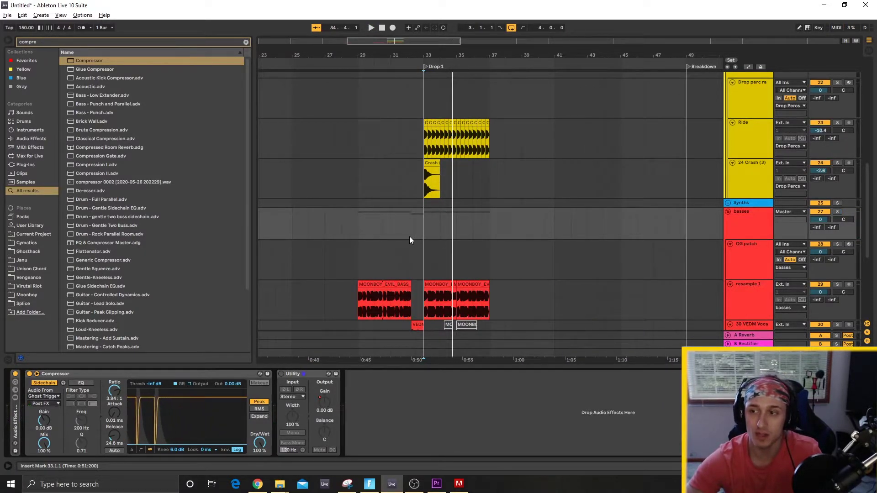
{"action": "left_click", "coordinate": [360, 248]}
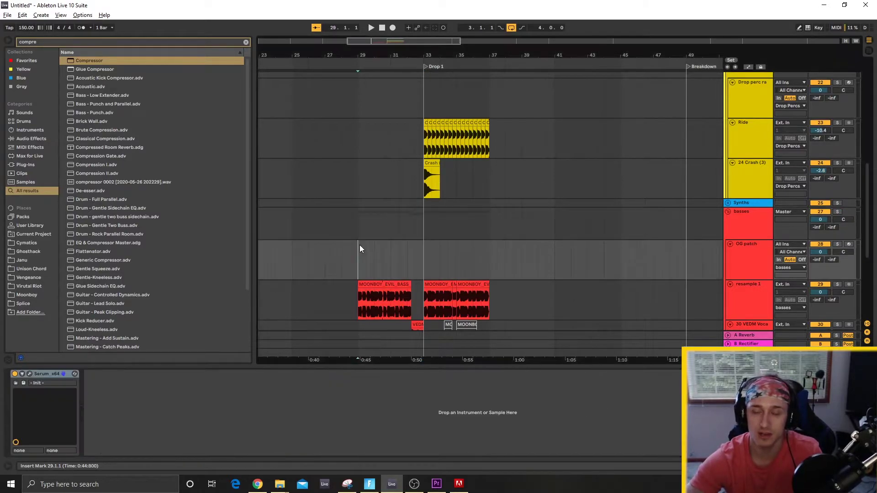
{"action": "key", "text": "space"}
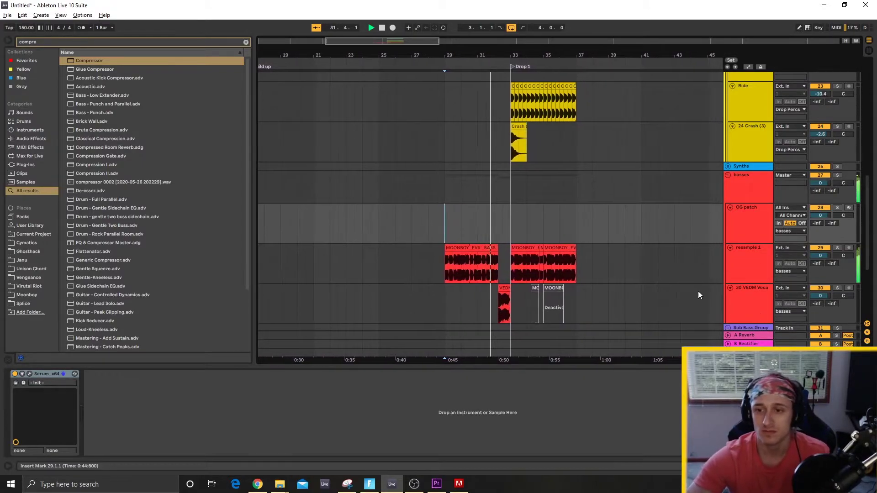
{"action": "scroll", "coordinate": [697, 292], "scroll_direction": "down", "scroll_amount": 3}
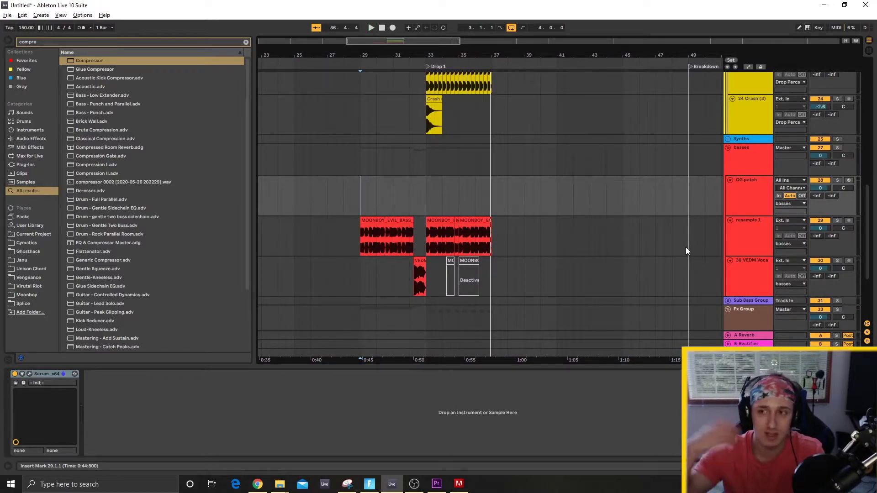
Unfold the resampled compressor track in the drum group and select its audio from 33.1.1 to 33.1.2.
{"action": "left_click_drag", "start_coordinate": [867, 222], "coordinate": [869, 153]}
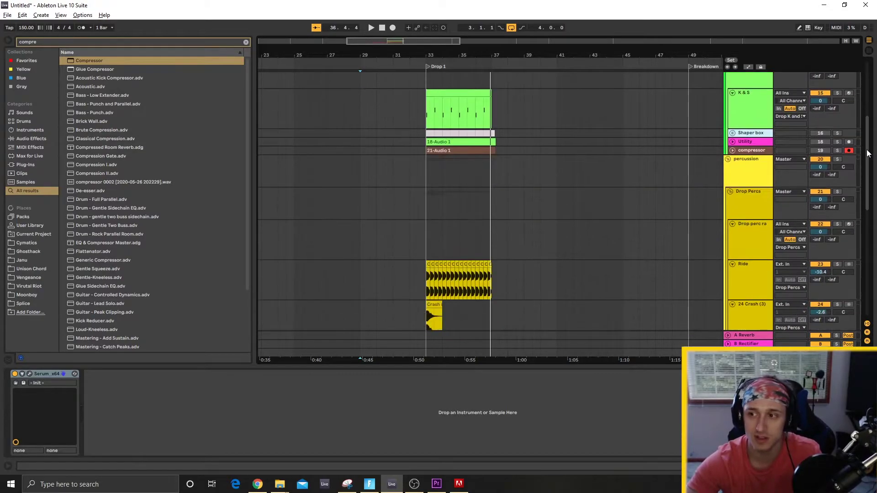
{"action": "scroll", "coordinate": [839, 183], "scroll_direction": "down", "scroll_amount": 1}
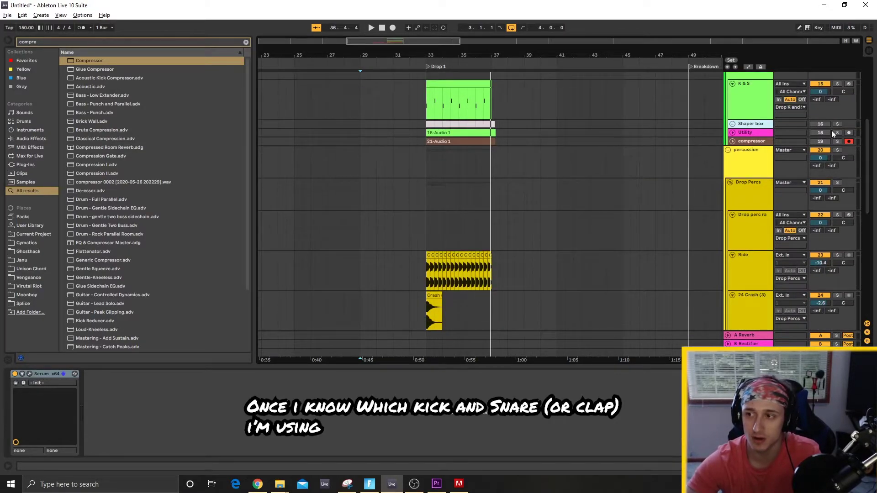
{"action": "left_click", "coordinate": [732, 141]}
{"action": "left_click", "coordinate": [429, 160]}
{"action": "key", "text": "plus"}
{"action": "key", "text": "plus"}
{"action": "key", "text": "plus"}
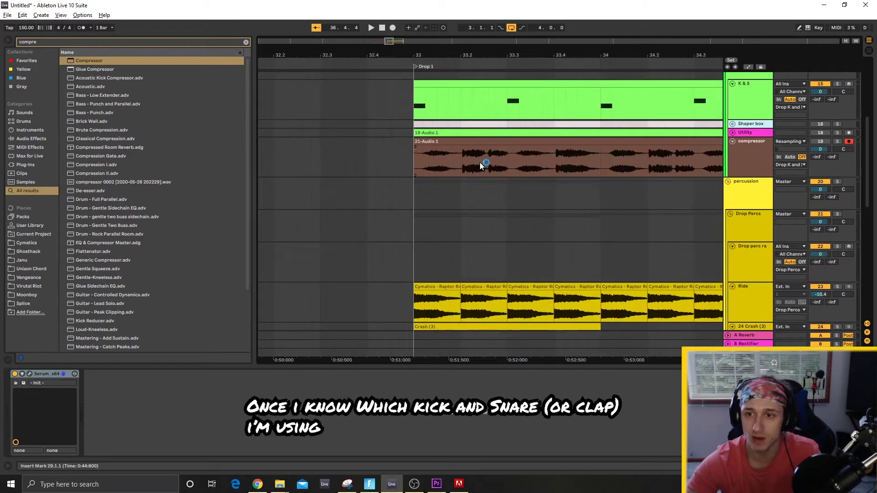
{"action": "left_click_drag", "start_coordinate": [329, 160], "coordinate": [354, 162]}
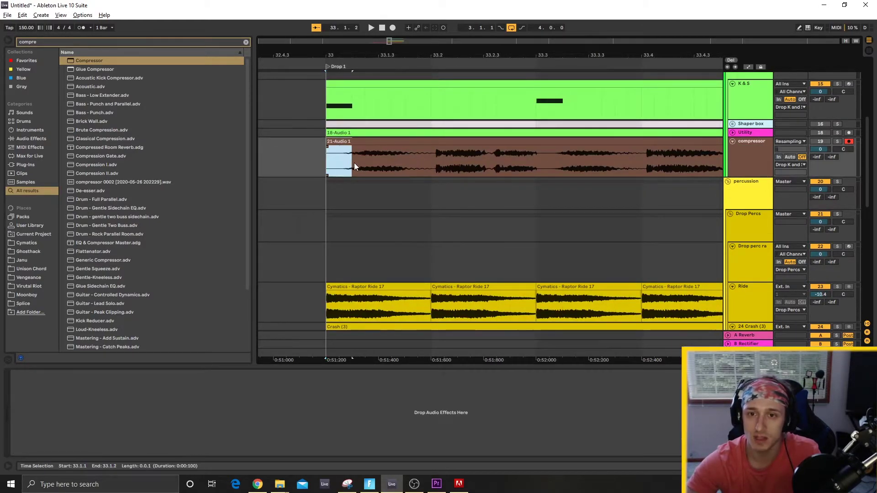
Select the resampled compressor audio from 33.3.1 to 33.3.2 to examine the ducking under the snare note.
{"action": "left_click_drag", "start_coordinate": [536, 159], "coordinate": [560, 158]}
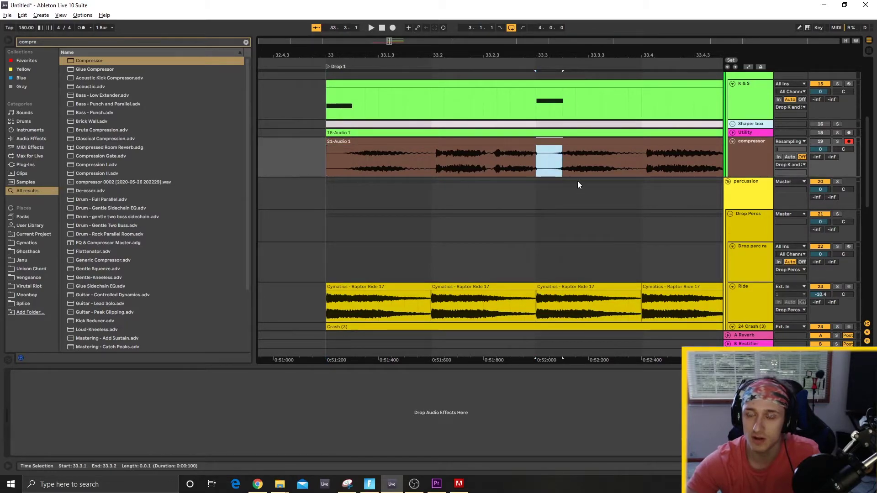
{"action": "scroll", "coordinate": [577, 179], "scroll_direction": "right", "scroll_amount": 2}
{"action": "scroll", "coordinate": [575, 176], "scroll_direction": "right", "scroll_amount": 3}
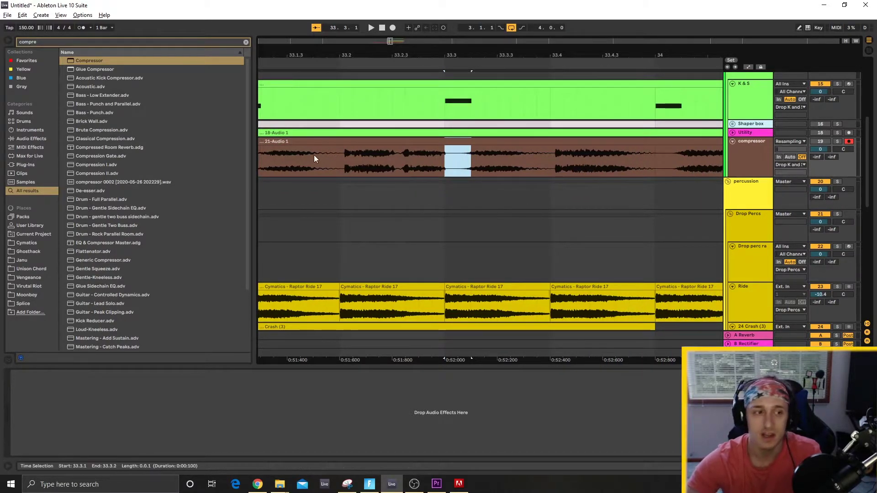
Show the K & S track's drum rack and insert a new audio track below the compressor track.
{"action": "left_click", "coordinate": [754, 98]}
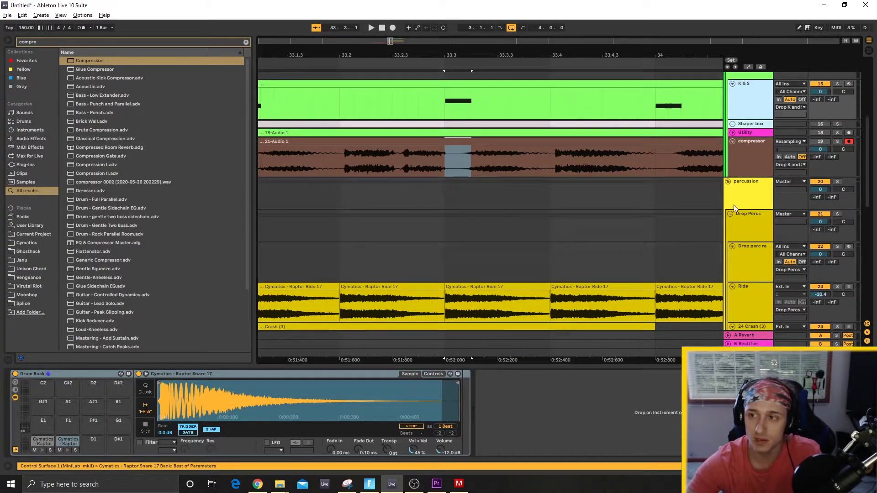
{"action": "right_click", "coordinate": [755, 167]}
{"action": "left_click", "coordinate": [781, 231]}
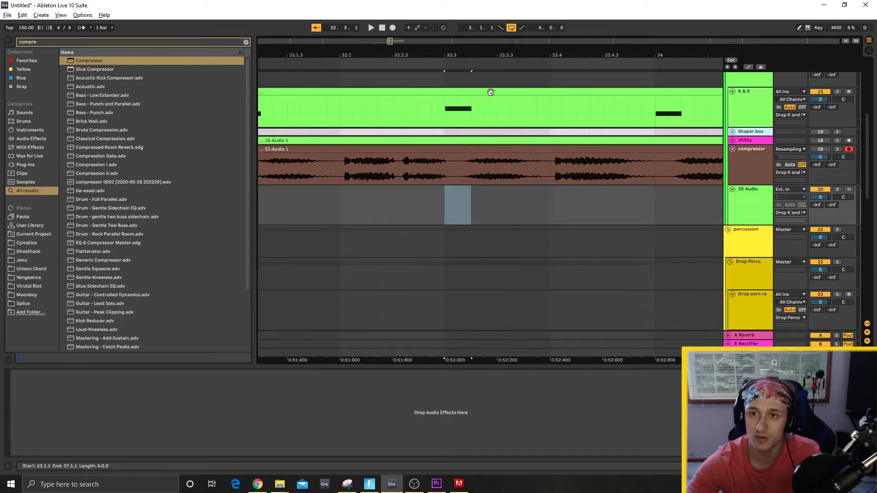
Search the browser for "raptor 17" and place Cymatics - Raptor Snare 17.wav on the new audio track at 33.3.1.
{"action": "left_click", "coordinate": [489, 93]}
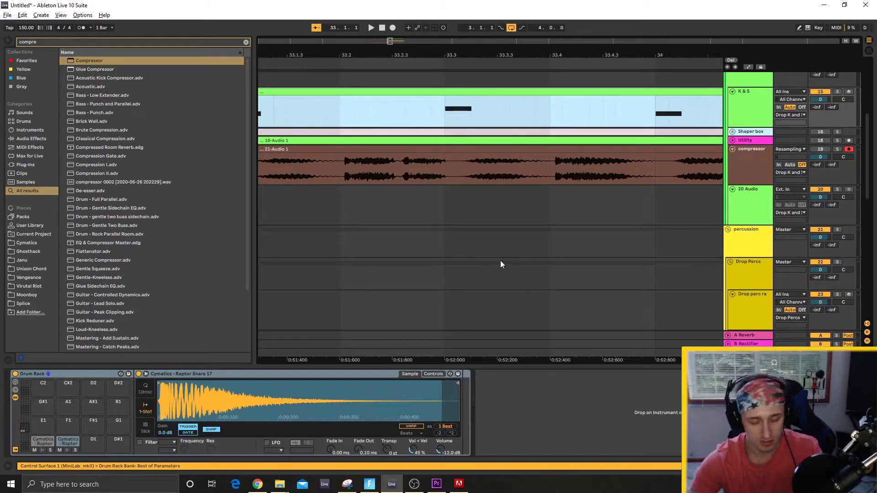
{"action": "key", "text": "ctrl+f"}
{"action": "type", "text": "rapo"}
{"action": "key", "text": "BackSpace"}
{"action": "type", "text": "tor 17"}
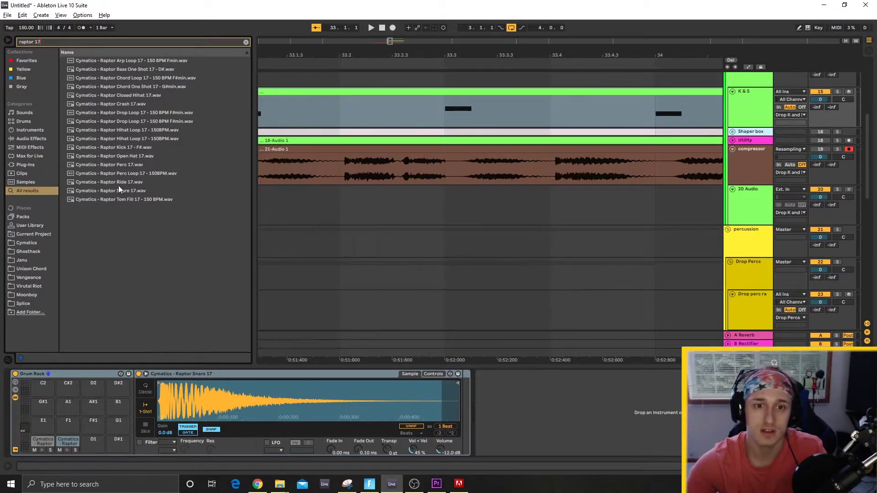
{"action": "left_click_drag", "start_coordinate": [117, 191], "coordinate": [443, 210]}
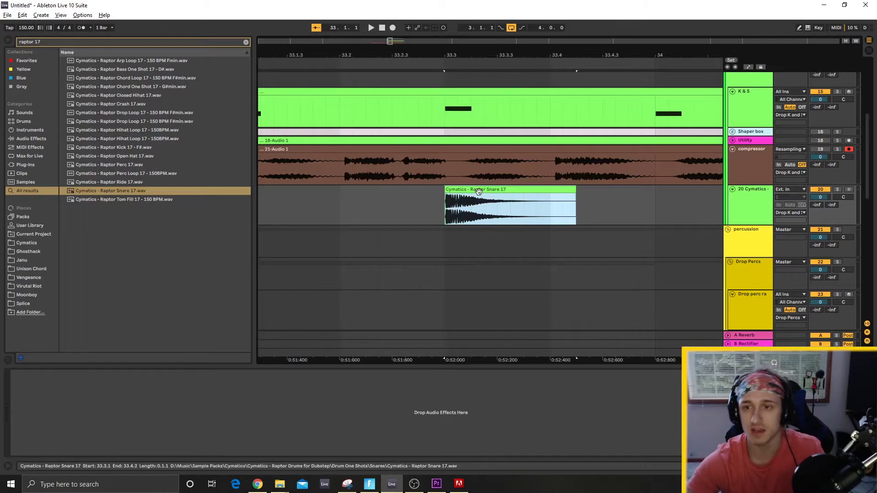
Select the opening transient of the snare clip at 33.3.1 for inspection, and deactivate the whole clip.
{"action": "scroll", "coordinate": [482, 213], "scroll_direction": "up", "scroll_amount": 2}
{"action": "left_click_drag", "start_coordinate": [457, 210], "coordinate": [412, 211]}
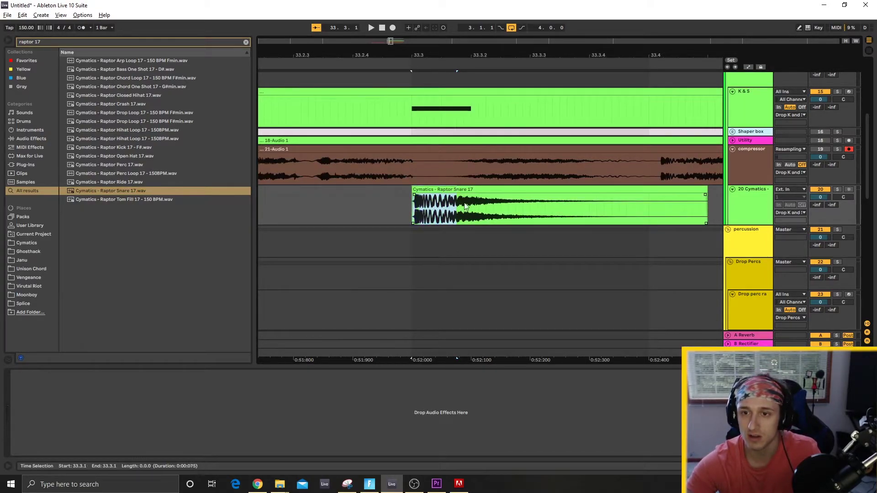
{"action": "left_click", "coordinate": [482, 188]}
{"action": "scroll", "coordinate": [481, 188], "scroll_direction": "down", "scroll_amount": 4}
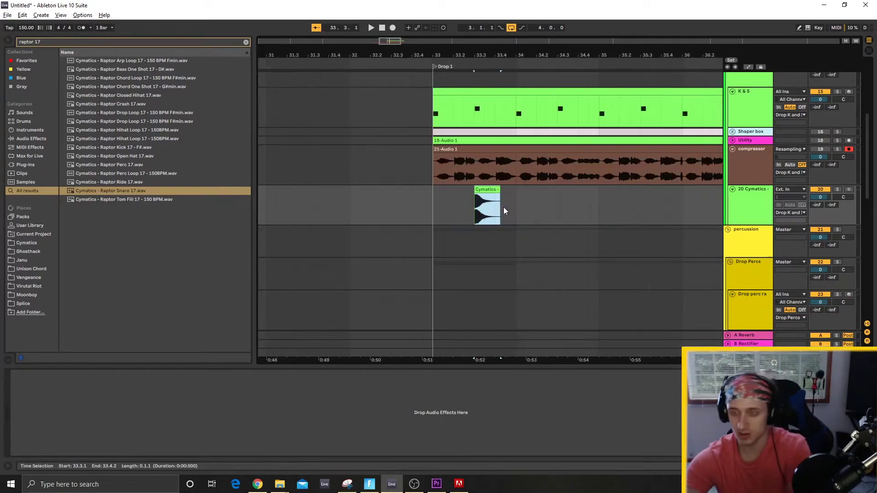
{"action": "key", "text": "Delete"}
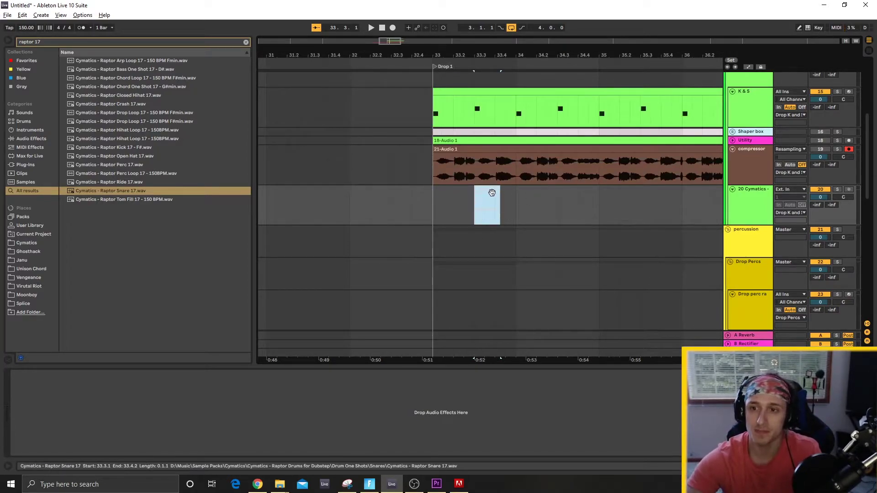
{"action": "scroll", "coordinate": [493, 192], "scroll_direction": "up", "scroll_amount": 3}
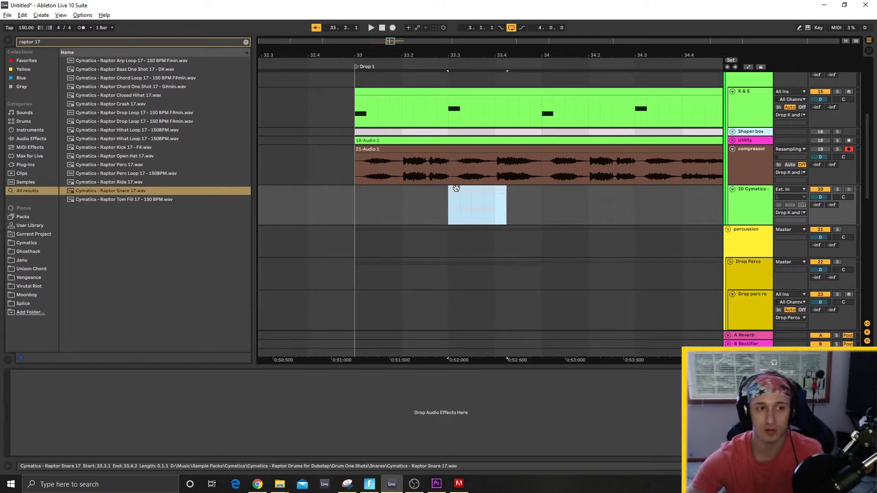
{"action": "scroll", "coordinate": [375, 221], "scroll_direction": "down", "scroll_amount": 5}
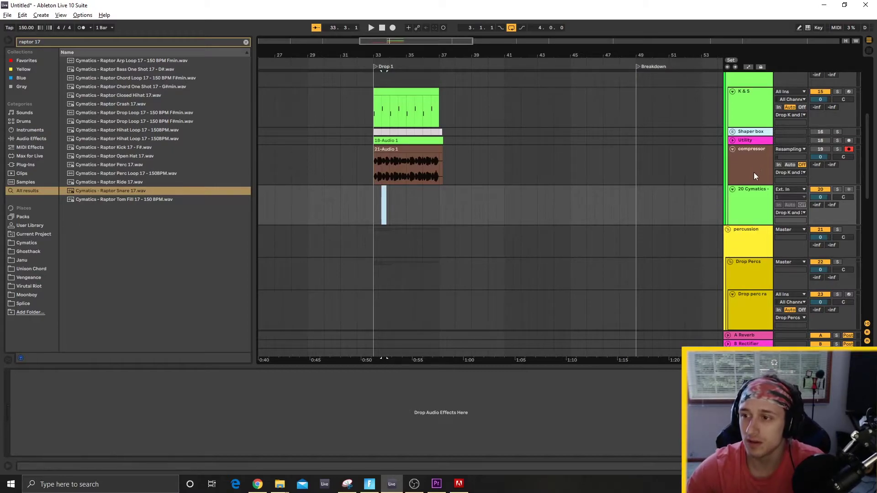
Fold the compressor track, and on the percussion group bypass the Compressor and enable the Utility.
{"action": "left_click", "coordinate": [733, 155]}
{"action": "left_click", "coordinate": [733, 148]}
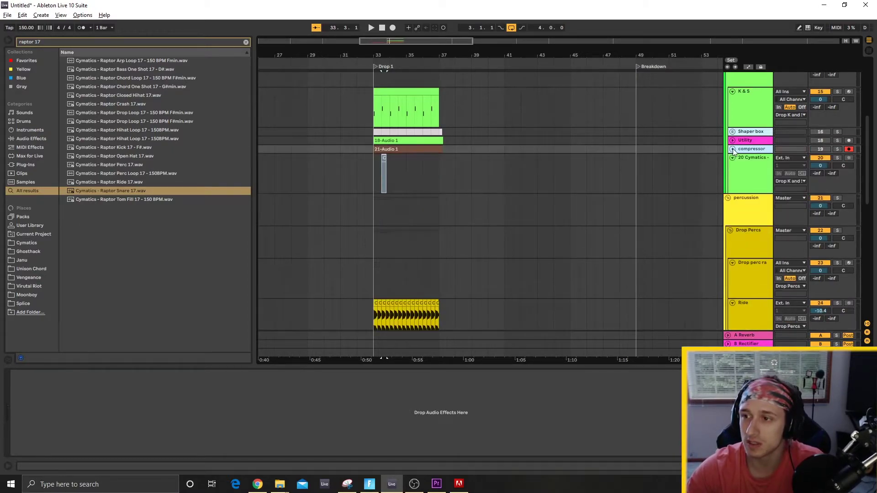
{"action": "left_click", "coordinate": [749, 202]}
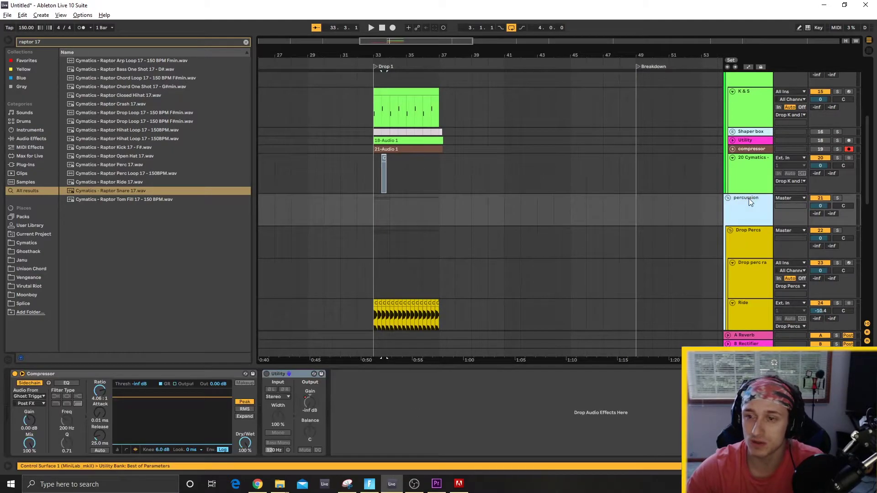
{"action": "left_click", "coordinate": [15, 374]}
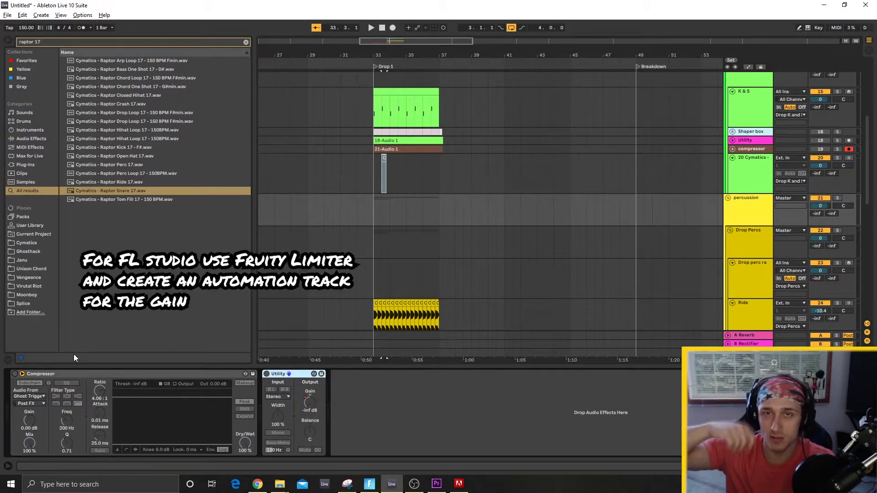
{"action": "left_click", "coordinate": [266, 374]}
On the basses group, bypass the Compressor and enable the Utility.
{"action": "scroll", "coordinate": [499, 261], "scroll_direction": "down", "scroll_amount": 5}
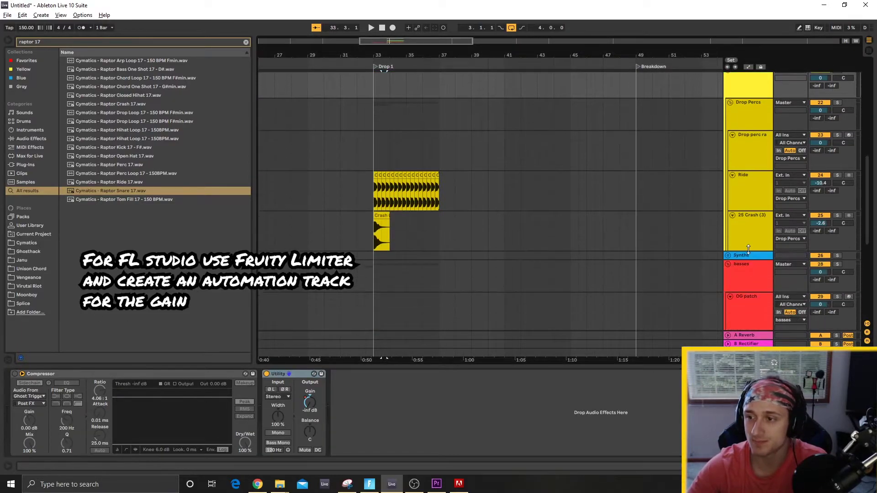
{"action": "scroll", "coordinate": [748, 249], "scroll_direction": "down", "scroll_amount": 4}
{"action": "left_click", "coordinate": [750, 192]}
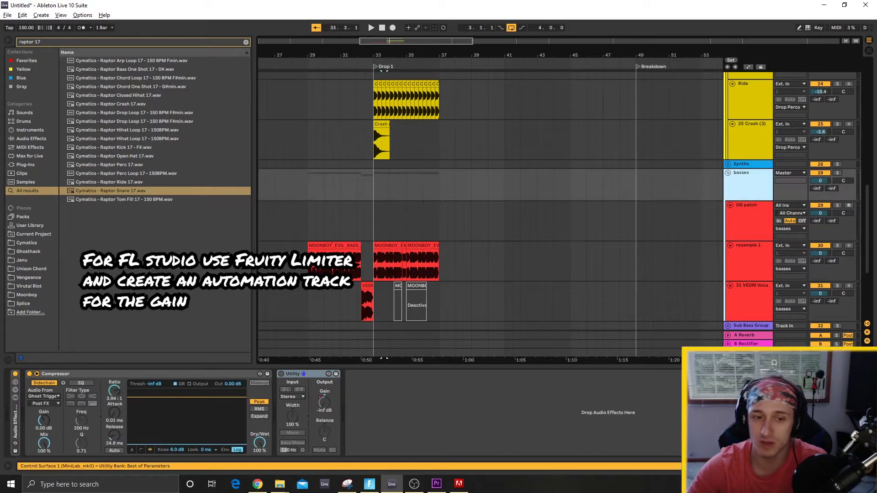
{"action": "left_click", "coordinate": [30, 374]}
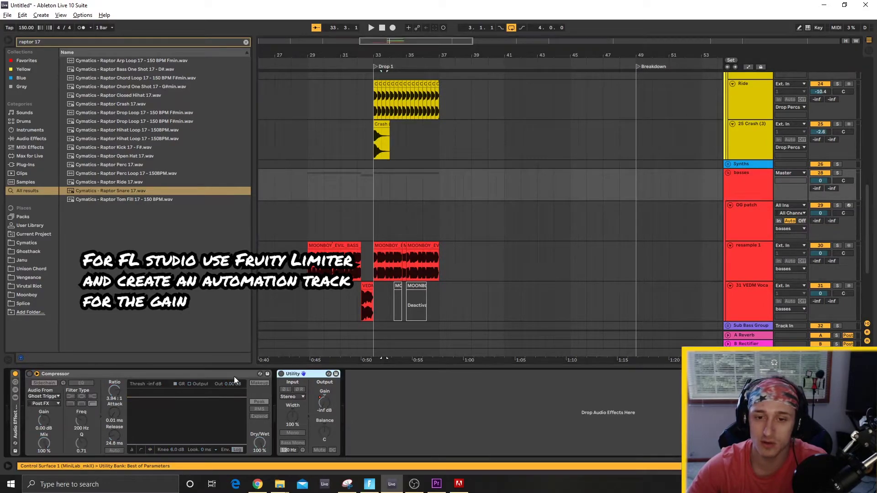
{"action": "left_click", "coordinate": [281, 374]}
Display the percussion group's Utility Gain automation, examine its ducking curves from bar 33, and hide the automation.
{"action": "scroll", "coordinate": [593, 146], "scroll_direction": "up", "scroll_amount": 8}
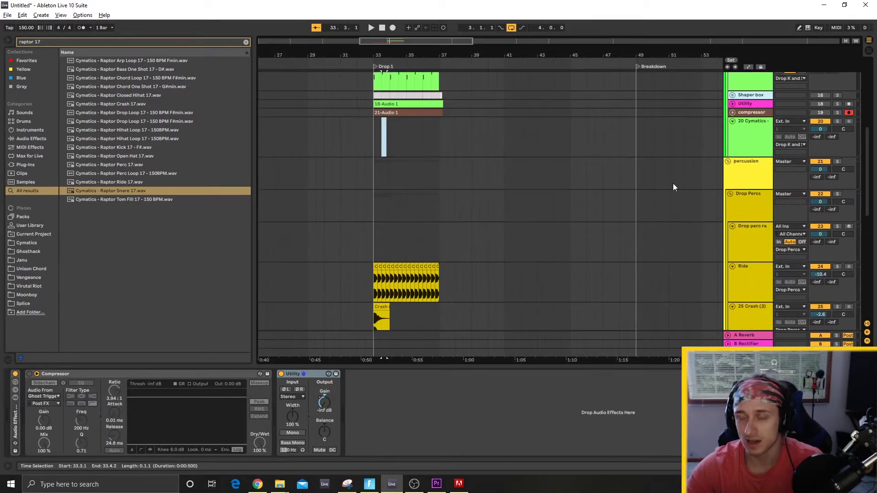
{"action": "left_click", "coordinate": [730, 178]}
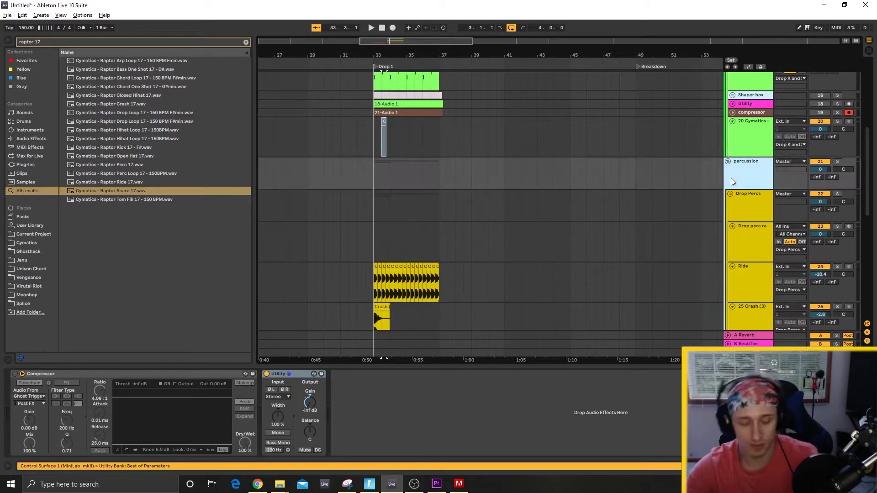
{"action": "key", "text": "s"}
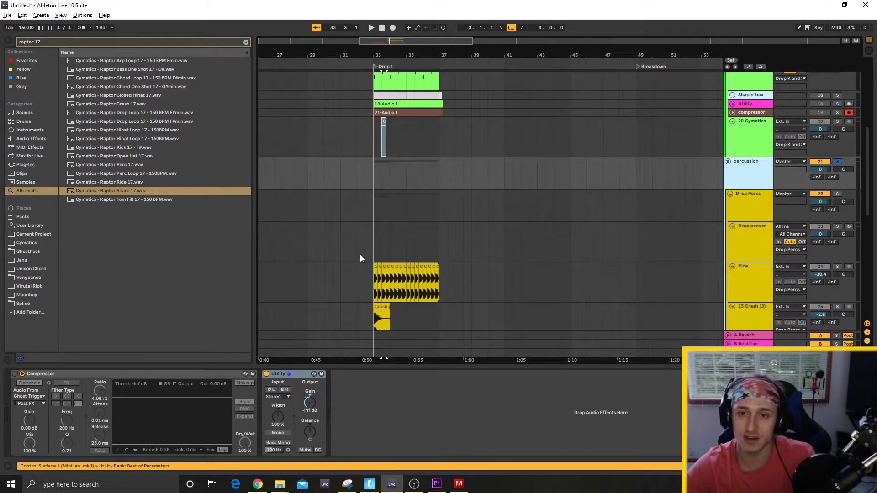
{"action": "key", "text": "s"}
{"action": "key", "text": "a"}
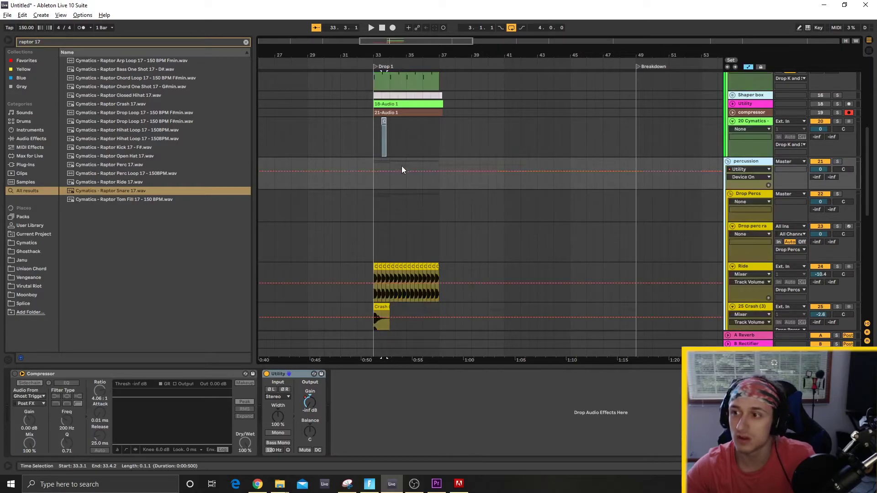
{"action": "left_click", "coordinate": [741, 176]}
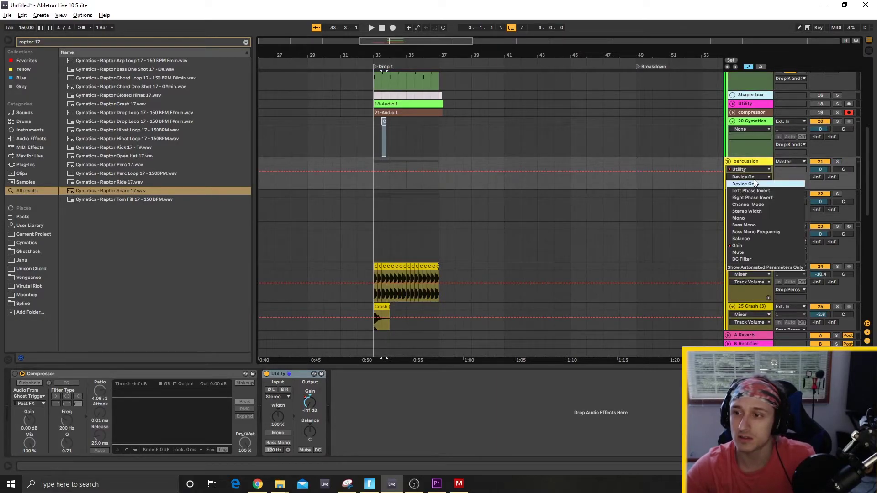
{"action": "left_click", "coordinate": [753, 246]}
{"action": "scroll", "coordinate": [371, 181], "scroll_direction": "up", "scroll_amount": 10}
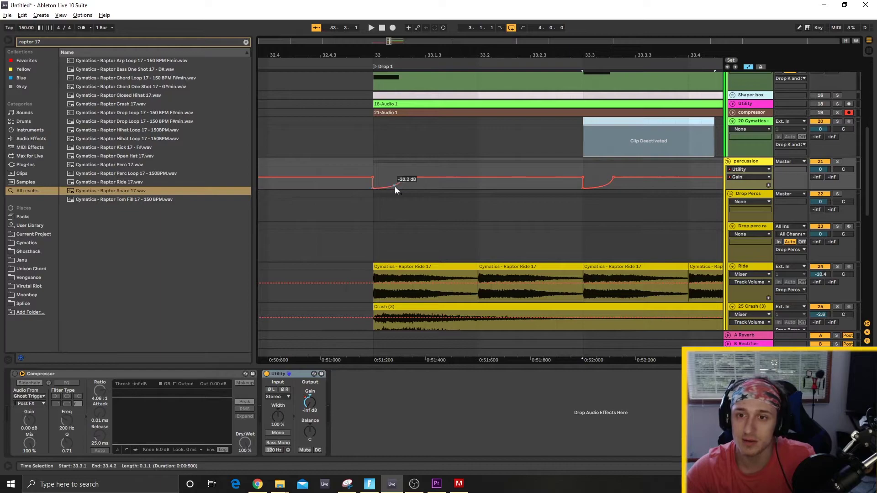
{"action": "key", "text": "a"}
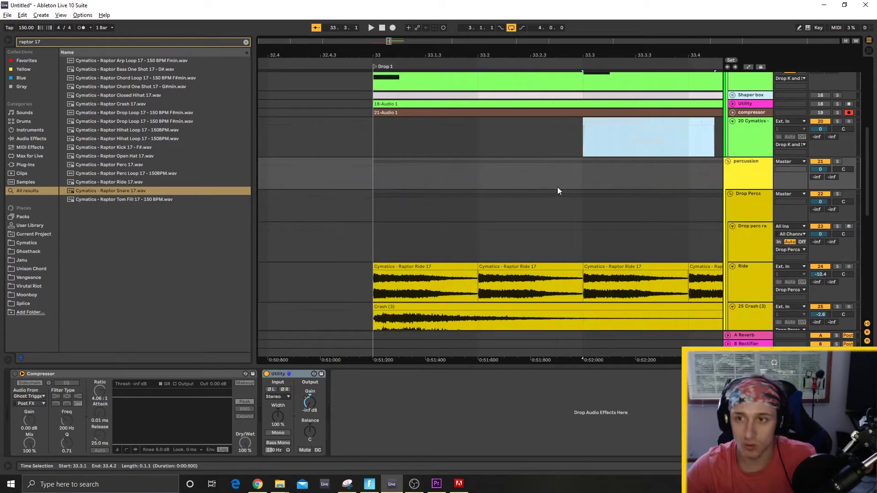
Bypass the Utility on the percussion and basses groups and play the drop from bar 32 without sidechaining.
{"action": "scroll", "coordinate": [582, 184], "scroll_direction": "down", "scroll_amount": 10}
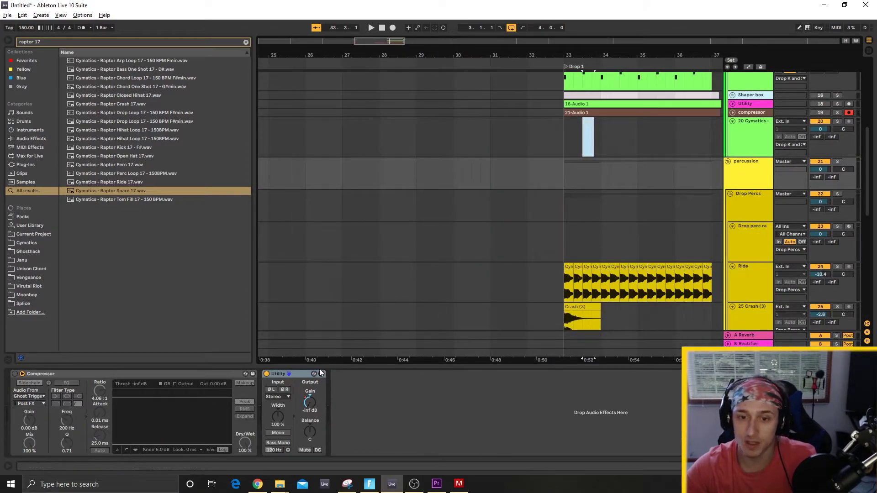
{"action": "scroll", "coordinate": [750, 210], "scroll_direction": "down", "scroll_amount": 4}
{"action": "left_click", "coordinate": [746, 284]}
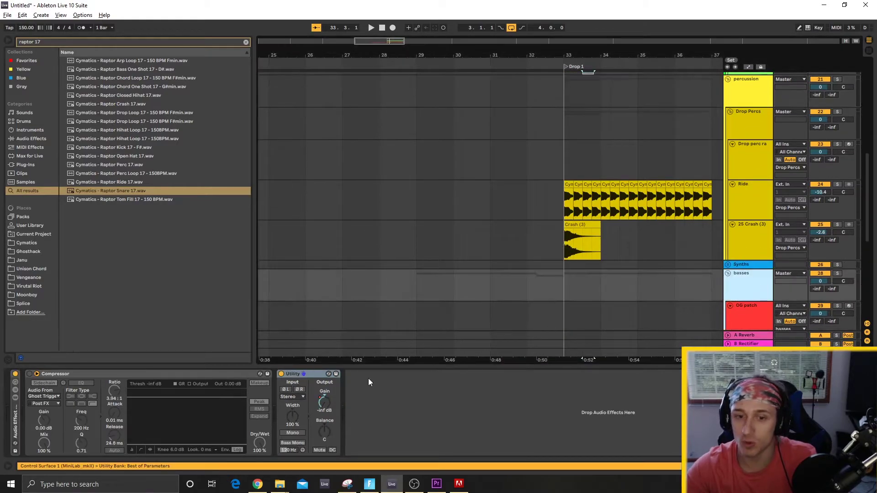
{"action": "left_click", "coordinate": [281, 375]}
{"action": "left_click", "coordinate": [530, 227]}
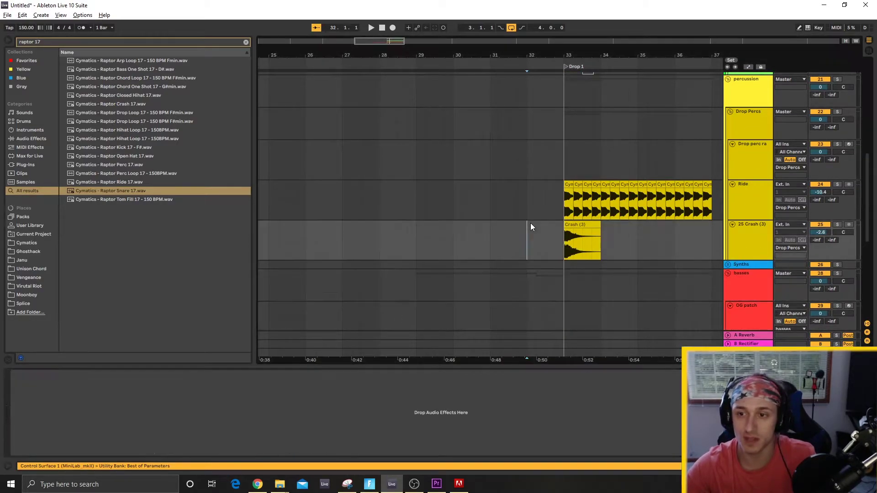
{"action": "key", "text": "space"}
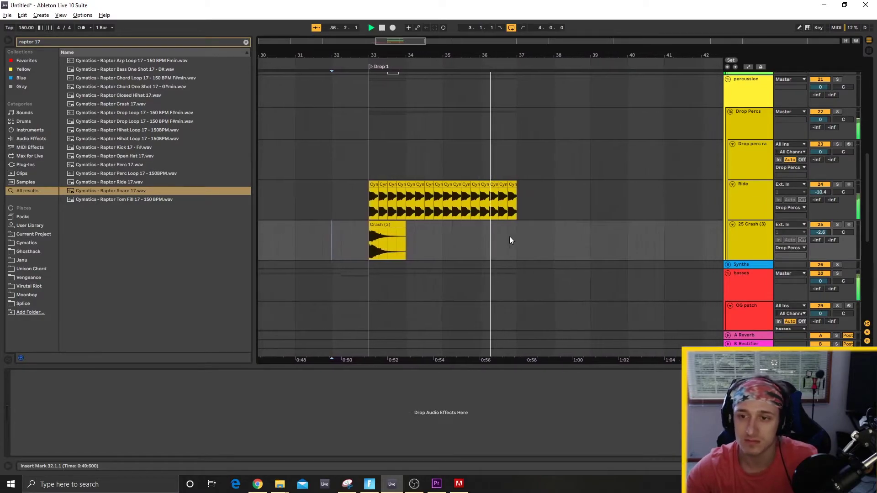
Enable the Utility on the basses and percussion groups again and play the drop from bar 32 to the end of its clips.
{"action": "left_click", "coordinate": [751, 287]}
{"action": "left_click", "coordinate": [282, 374]}
{"action": "scroll", "coordinate": [662, 183], "scroll_direction": "up", "scroll_amount": 1}
{"action": "left_click", "coordinate": [749, 120]}
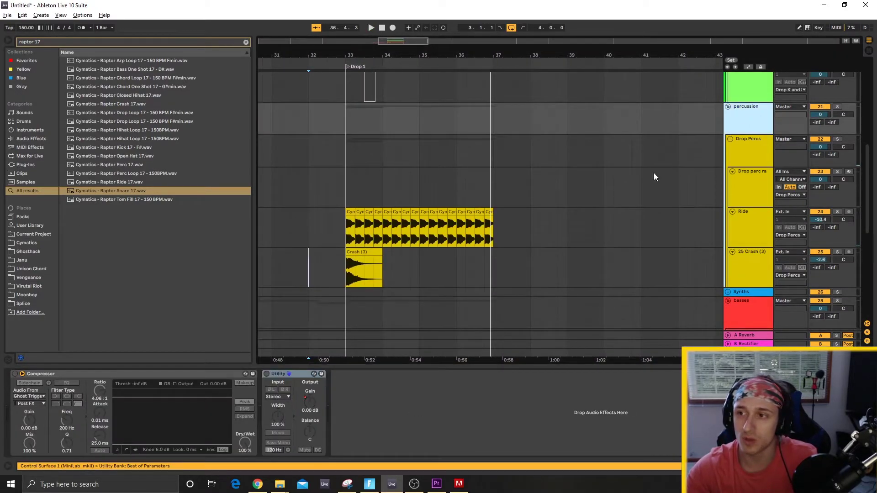
{"action": "left_click", "coordinate": [266, 373]}
{"action": "left_click", "coordinate": [311, 198]}
{"action": "key", "text": "space"}
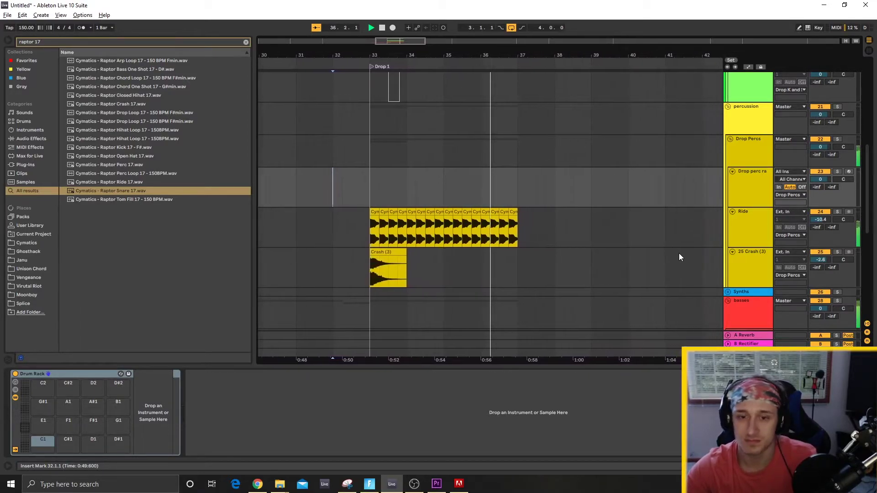
{"action": "key", "text": "space"}
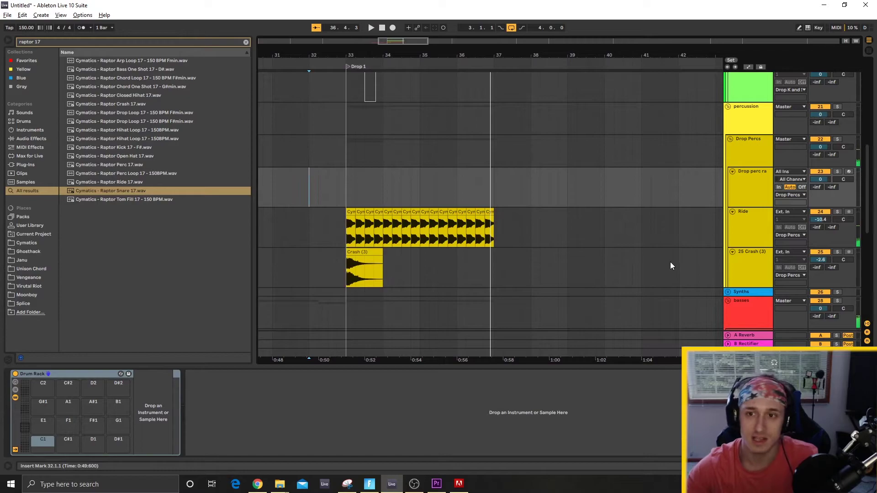
{"action": "scroll", "coordinate": [646, 246], "scroll_direction": "up", "scroll_amount": 5}
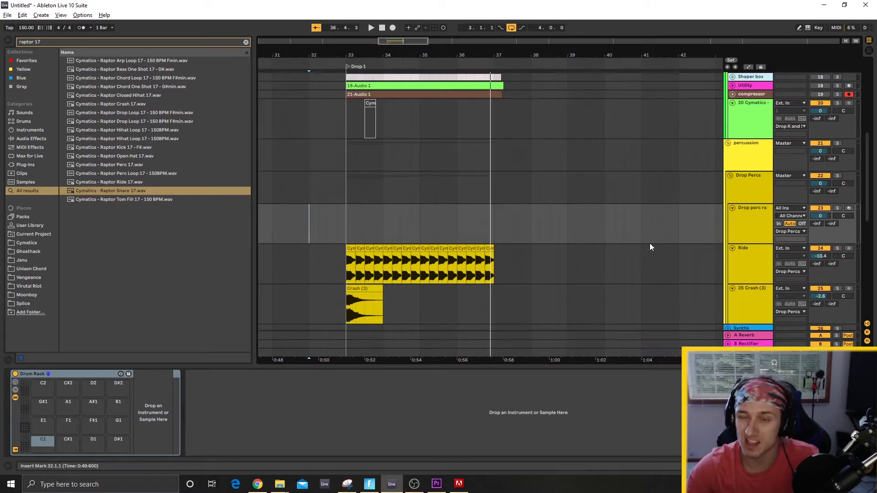
{"action": "scroll", "coordinate": [560, 276], "scroll_direction": "down", "scroll_amount": 3}
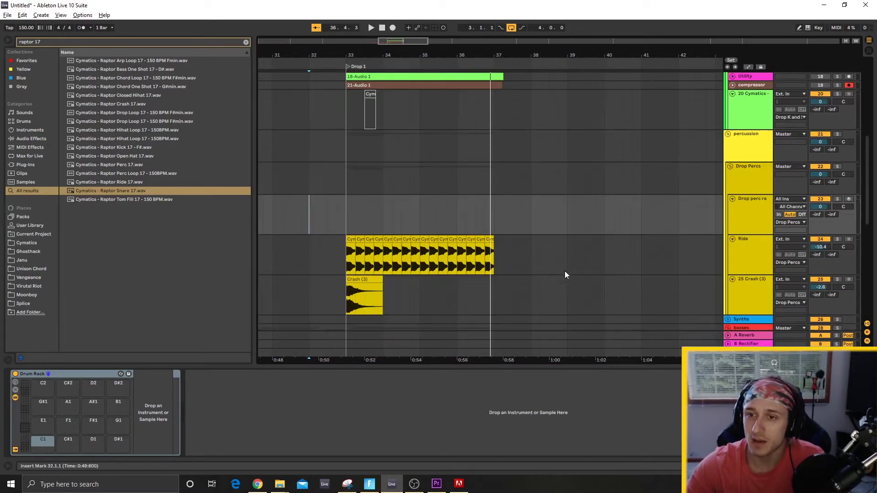
{"action": "scroll", "coordinate": [651, 212], "scroll_direction": "up", "scroll_amount": 4}
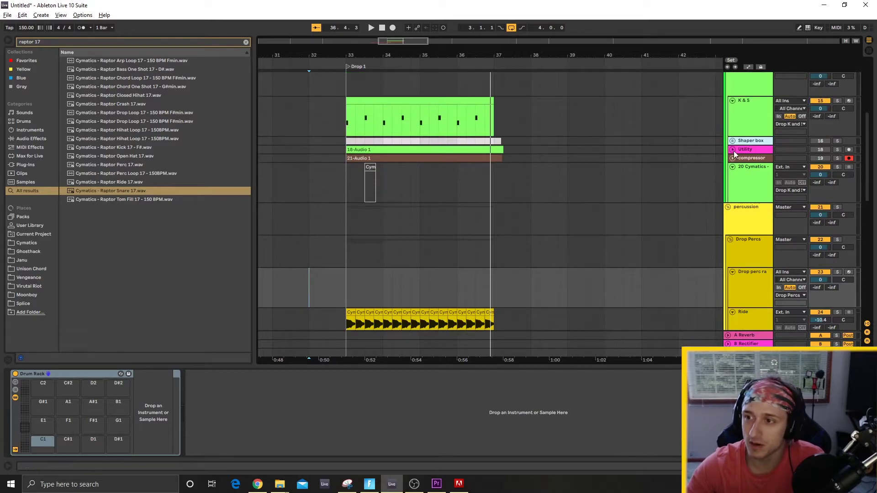
Unfold the Utility resample track and examine its ducked waveform from bar 33 up close.
{"action": "left_click", "coordinate": [732, 149]}
{"action": "left_click", "coordinate": [356, 167]}
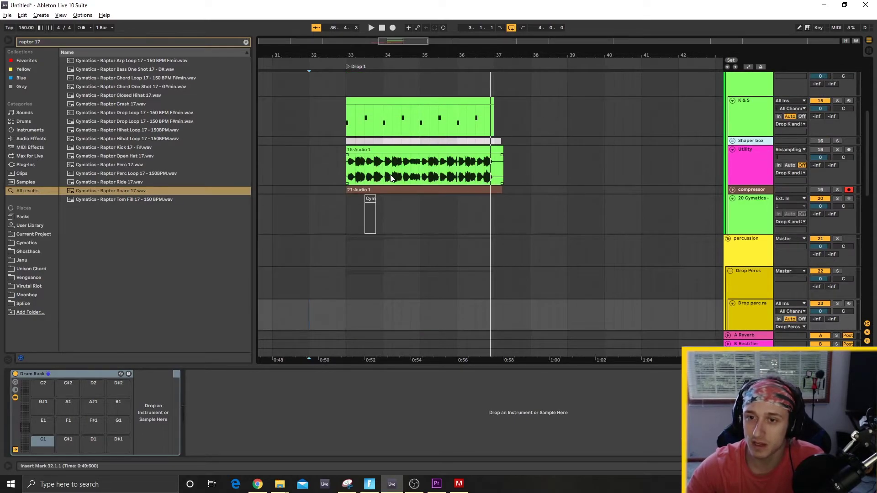
{"action": "scroll", "coordinate": [345, 166], "scroll_direction": "up", "scroll_amount": 5}
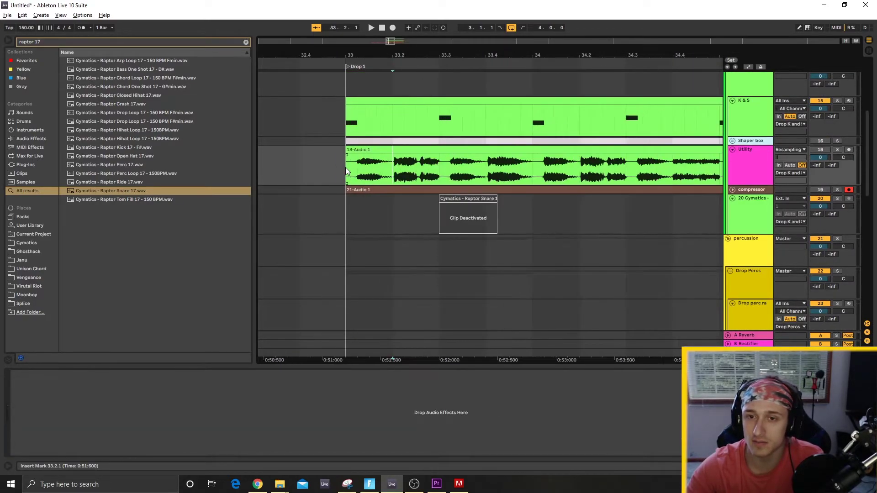
{"action": "scroll", "coordinate": [346, 167], "scroll_direction": "up", "scroll_amount": 6}
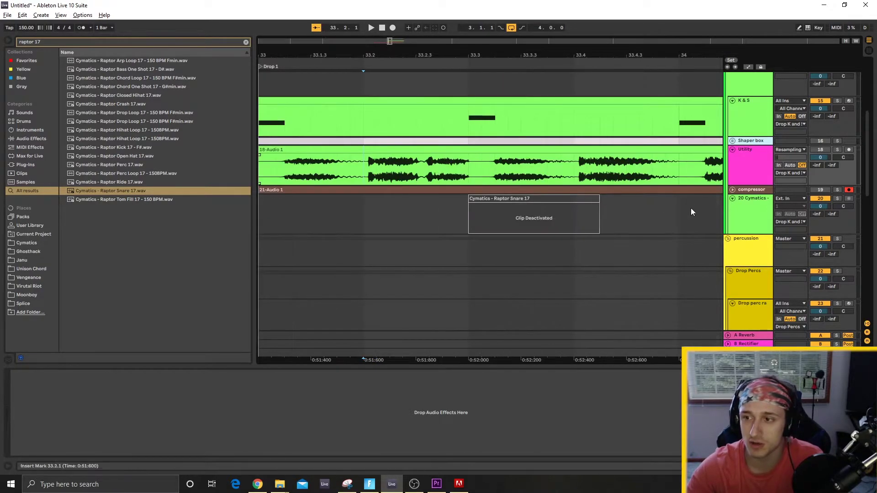
Activate the Raptor Snare 17 clip at 33.3 and compare it with the ducked gap in the Utility resample.
{"action": "left_click_drag", "start_coordinate": [545, 202], "coordinate": [542, 199]}
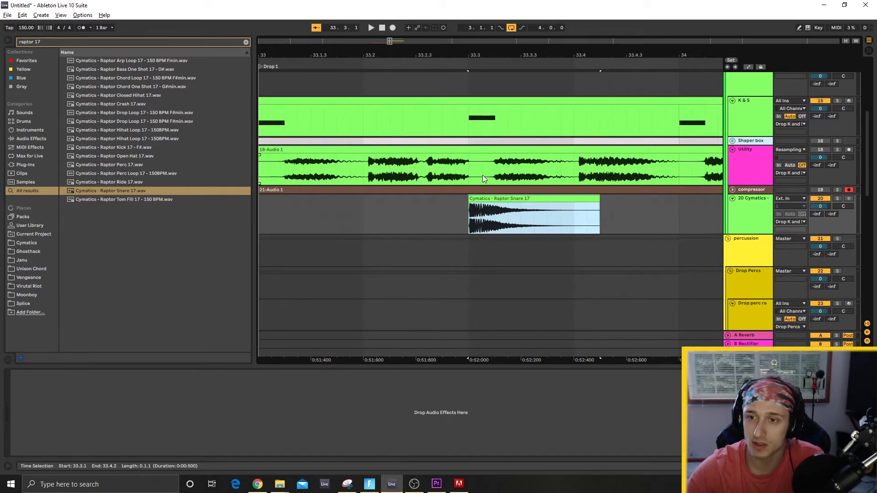
{"action": "left_click_drag", "start_coordinate": [482, 174], "coordinate": [495, 177]}
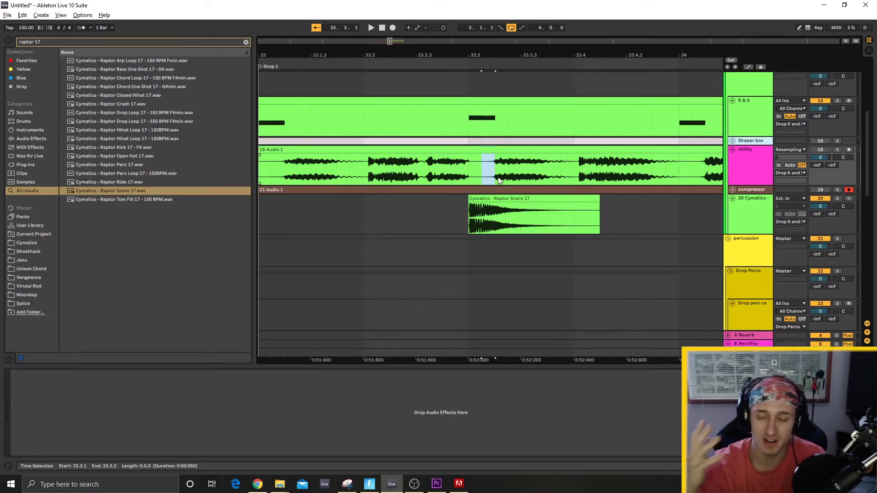
{"action": "left_click", "coordinate": [496, 218]}
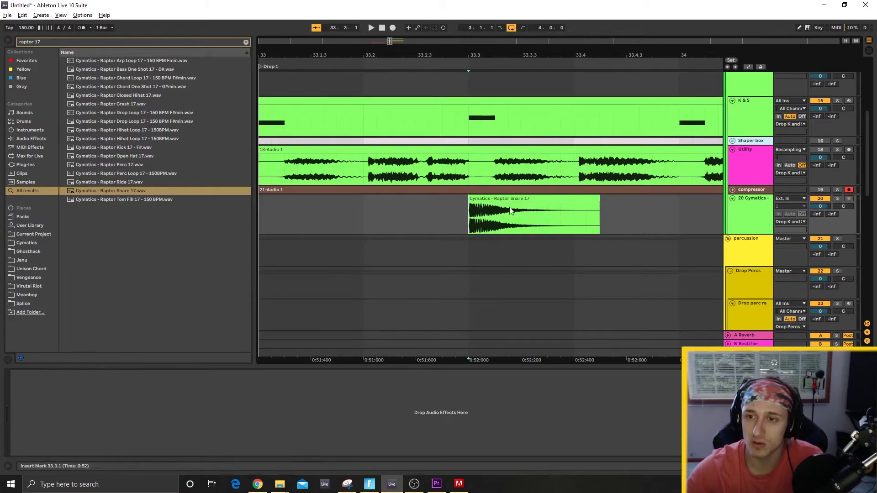
Unfold the compressor resample track and compare its ducking after 33.3 with the Utility resample and the snare.
{"action": "left_click", "coordinate": [733, 190]}
{"action": "left_click_drag", "start_coordinate": [495, 210], "coordinate": [492, 169]}
{"action": "scroll", "coordinate": [494, 178], "scroll_direction": "down", "scroll_amount": 1}
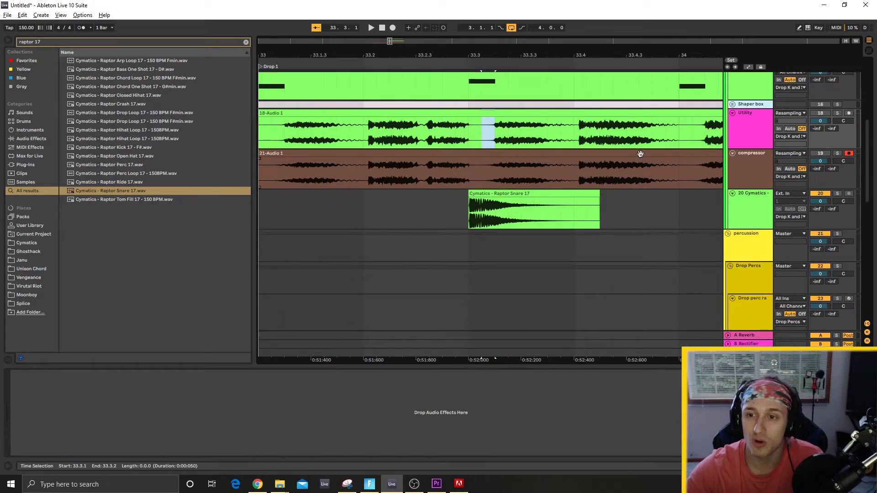
Switch the percussion group's automation view to Utility Gain, inspect the curves at 33 and 33.3, and hide the automation.
{"action": "key", "text": "a"}
{"action": "scroll", "coordinate": [495, 215], "scroll_direction": "down", "scroll_amount": 3}
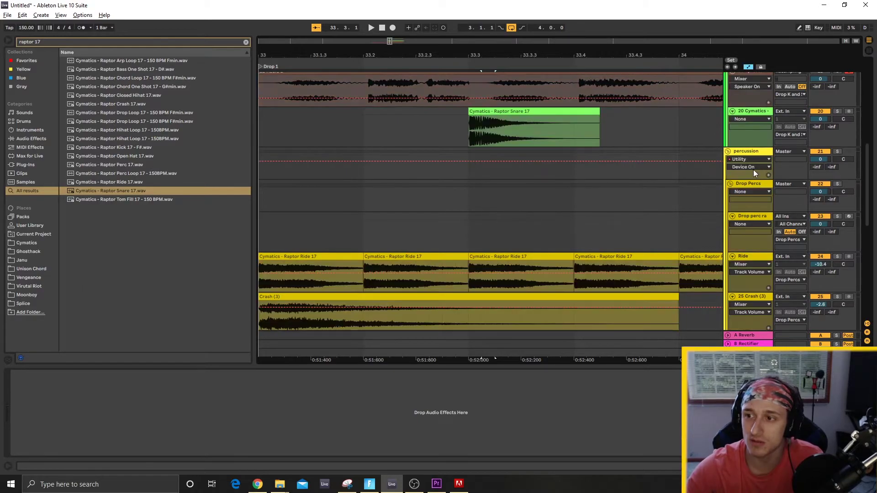
{"action": "left_click", "coordinate": [751, 168]}
{"action": "left_click", "coordinate": [737, 235]}
{"action": "scroll", "coordinate": [311, 177], "scroll_direction": "left", "scroll_amount": 2}
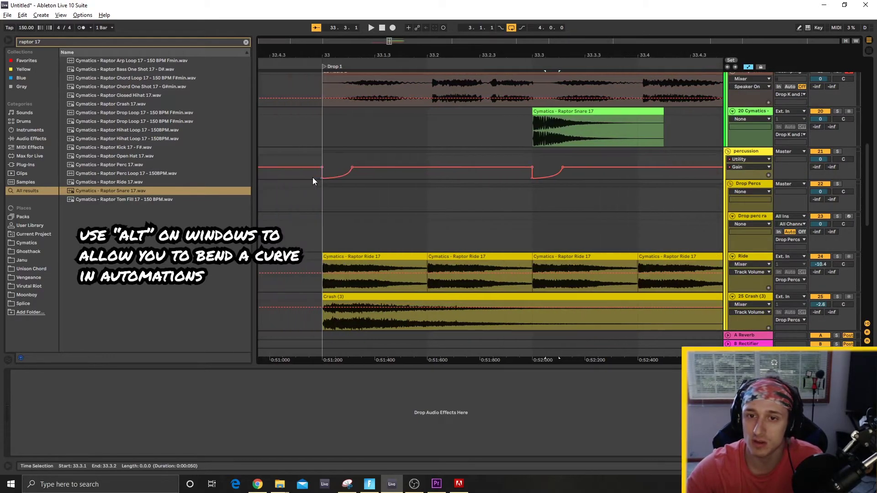
{"action": "left_click", "coordinate": [346, 179]}
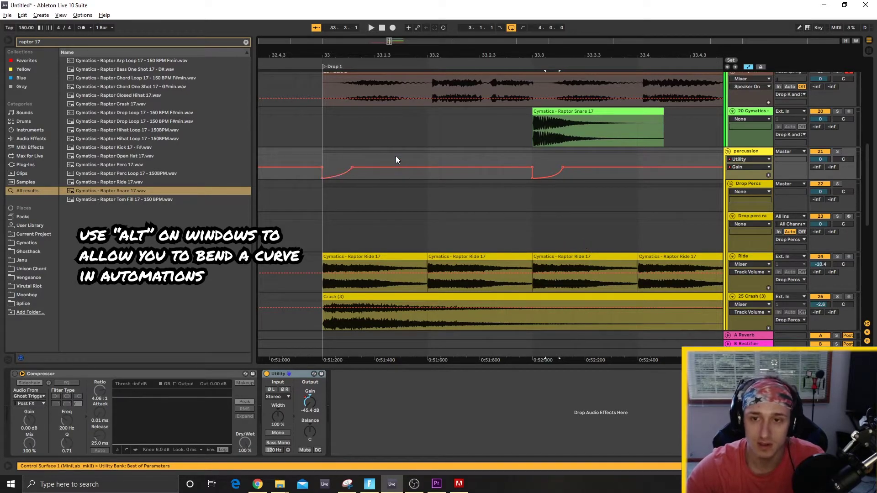
{"action": "key", "text": "a"}
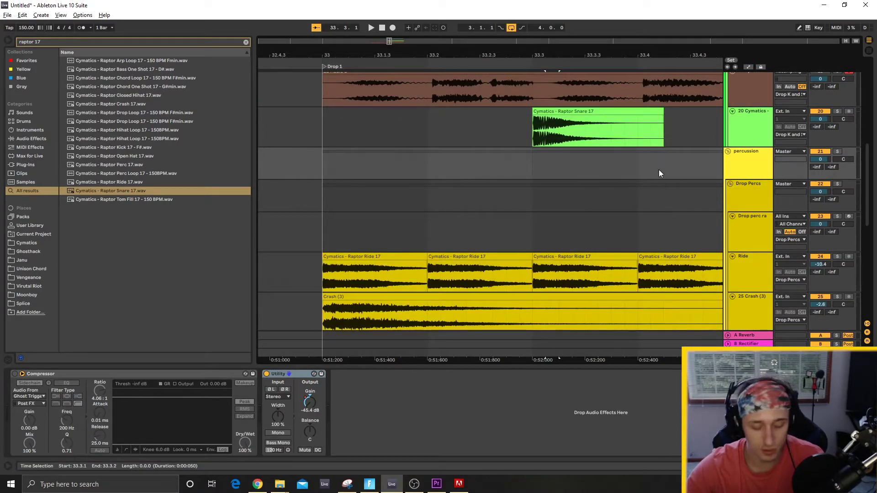
Bypass the Utility on both the percussion group and the basses group.
{"action": "scroll", "coordinate": [658, 169], "scroll_direction": "down", "scroll_amount": 2}
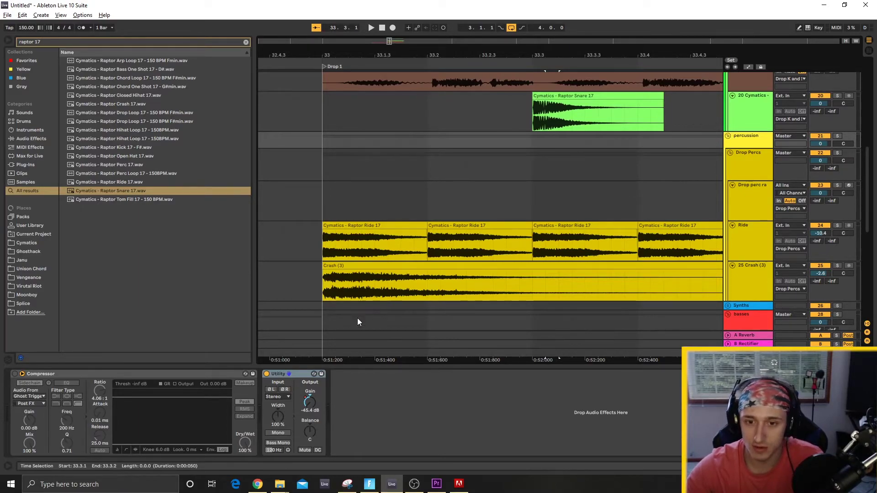
{"action": "scroll", "coordinate": [771, 112], "scroll_direction": "up", "scroll_amount": 4}
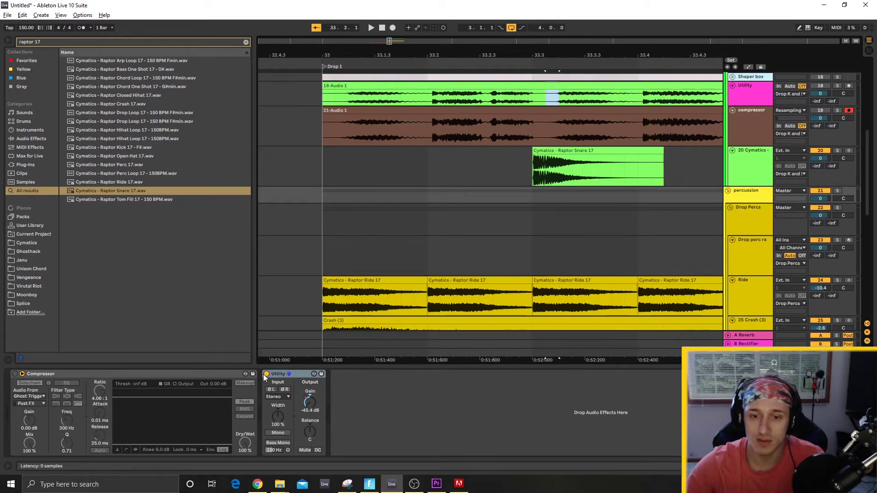
{"action": "left_click", "coordinate": [266, 374]}
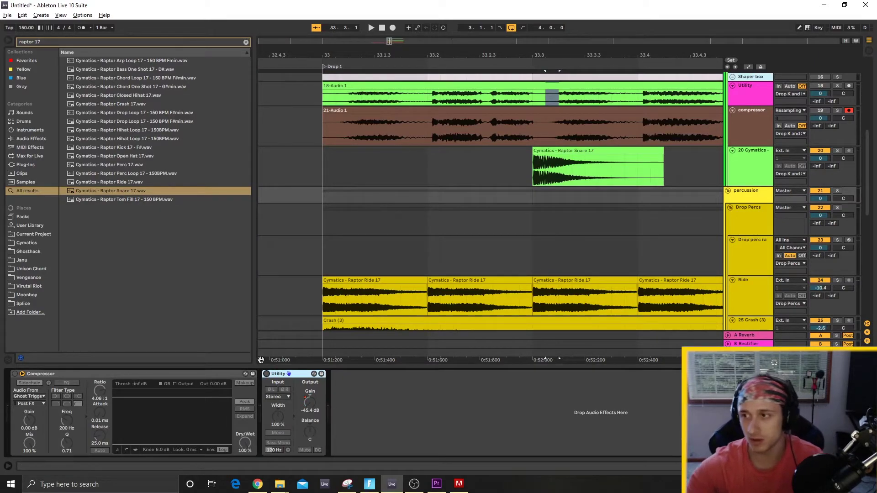
{"action": "scroll", "coordinate": [782, 201], "scroll_direction": "down", "scroll_amount": 3}
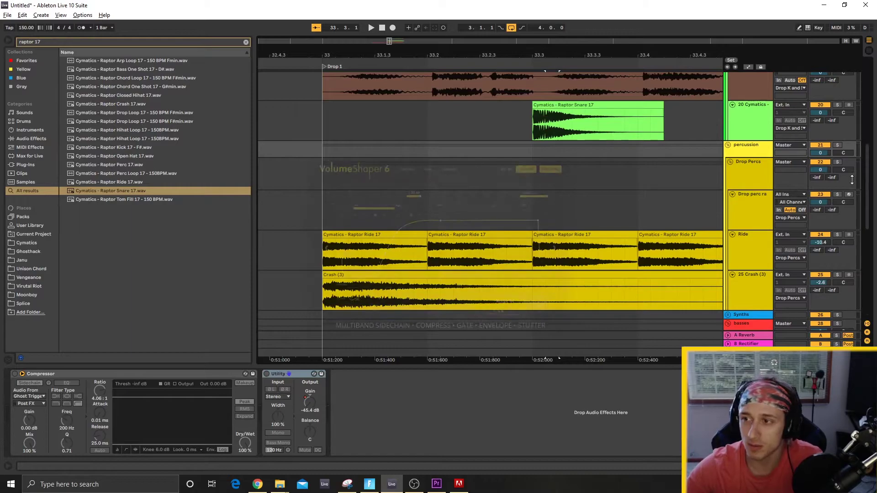
{"action": "scroll", "coordinate": [777, 250], "scroll_direction": "down", "scroll_amount": 6}
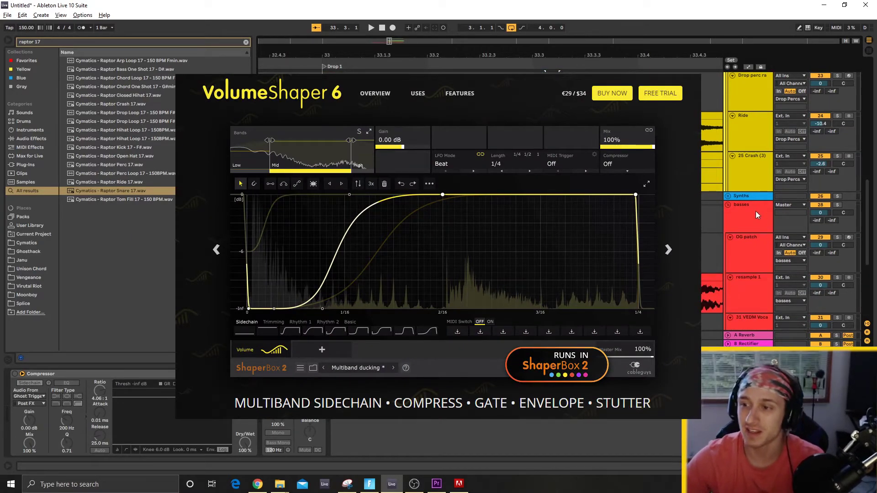
{"action": "scroll", "coordinate": [741, 230], "scroll_direction": "up", "scroll_amount": 2}
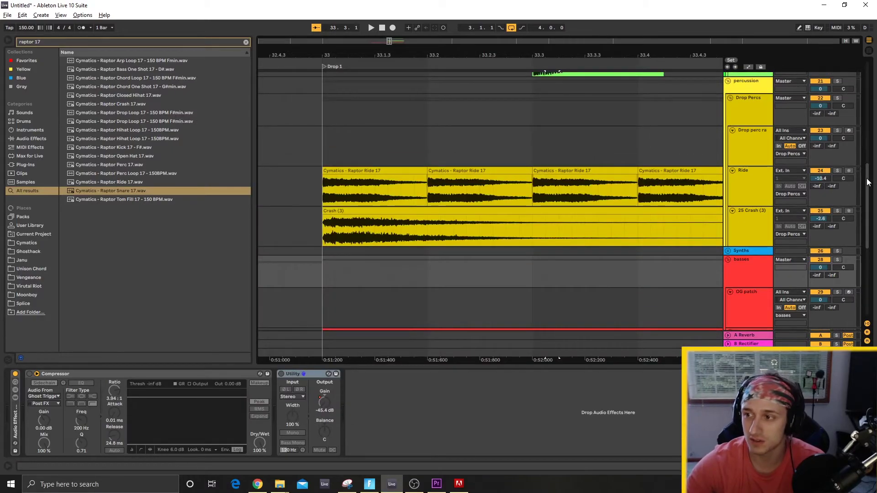
Route the audio output of the percussion and basses groups to the VOLUME SHAPER track.
{"action": "left_click_drag", "start_coordinate": [867, 201], "coordinate": [875, 53]}
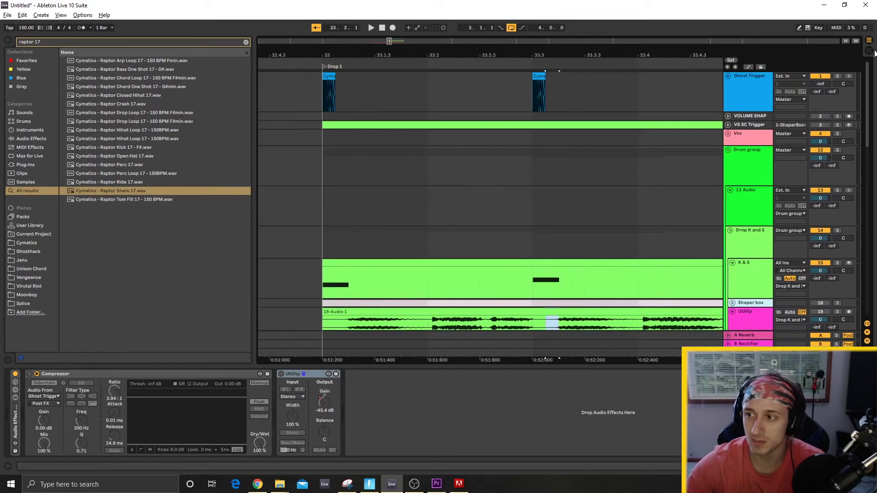
{"action": "scroll", "coordinate": [871, 64], "scroll_direction": "down", "scroll_amount": 5}
{"action": "scroll", "coordinate": [872, 71], "scroll_direction": "up", "scroll_amount": 5}
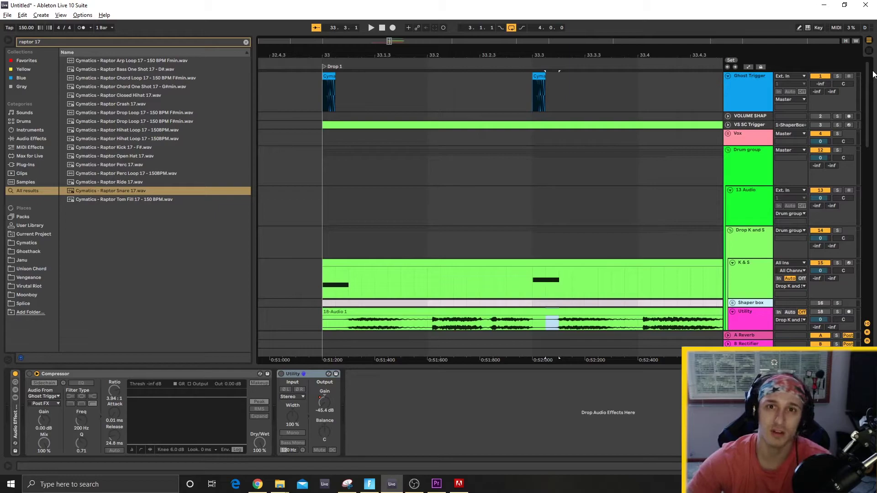
{"action": "left_click_drag", "start_coordinate": [873, 73], "coordinate": [873, 184]}
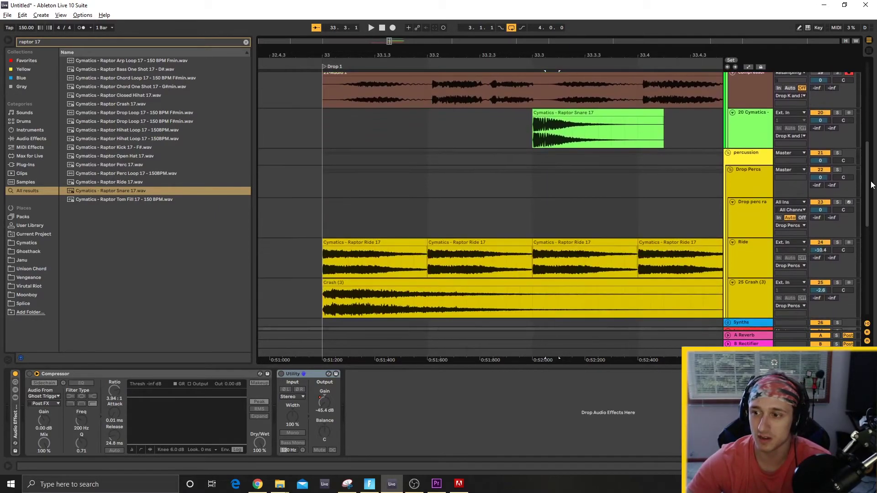
{"action": "left_click", "coordinate": [789, 153]}
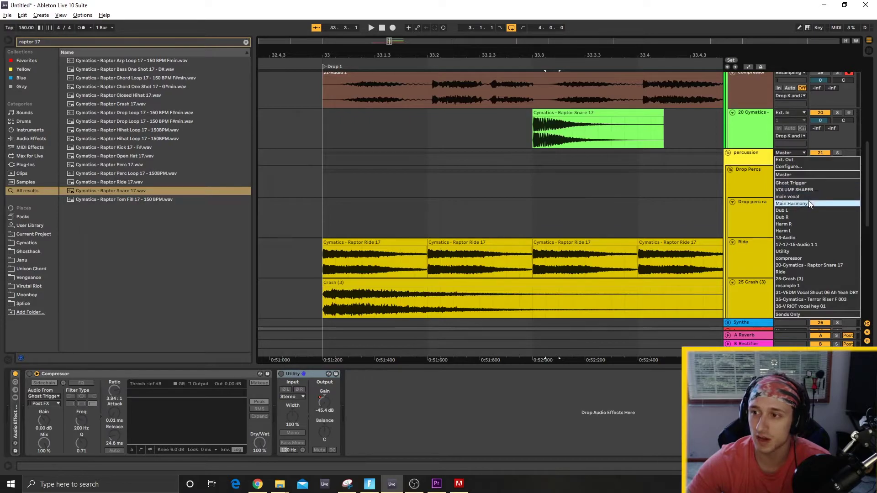
{"action": "left_click_drag", "start_coordinate": [868, 183], "coordinate": [867, 229]}
{"action": "scroll", "coordinate": [807, 219], "scroll_direction": "down", "scroll_amount": 2}
{"action": "left_click", "coordinate": [792, 165]}
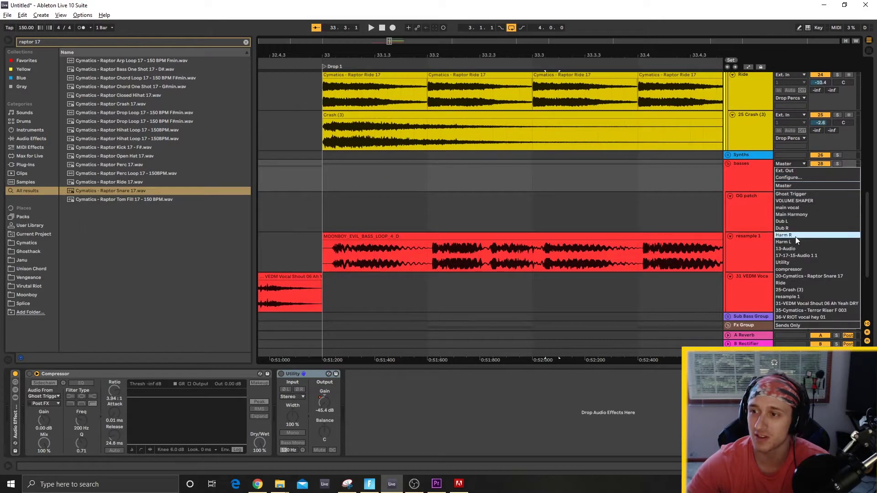
{"action": "left_click", "coordinate": [804, 204]}
Fold the Ghost Trigger track, unfold the VOLUME SHAPER and VS SC Trigger tracks, and show the VOLUME SHAPER track's devices.
{"action": "left_click_drag", "start_coordinate": [868, 219], "coordinate": [860, 76]}
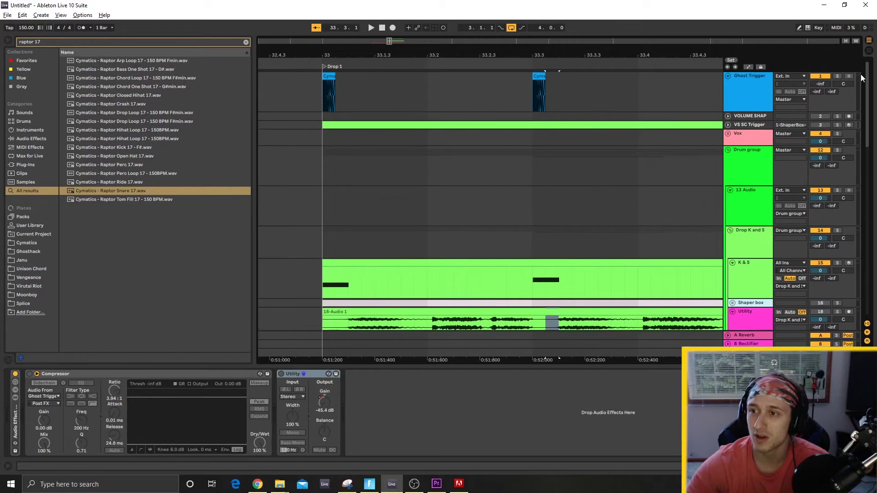
{"action": "left_click", "coordinate": [727, 76]}
{"action": "left_click", "coordinate": [728, 86]}
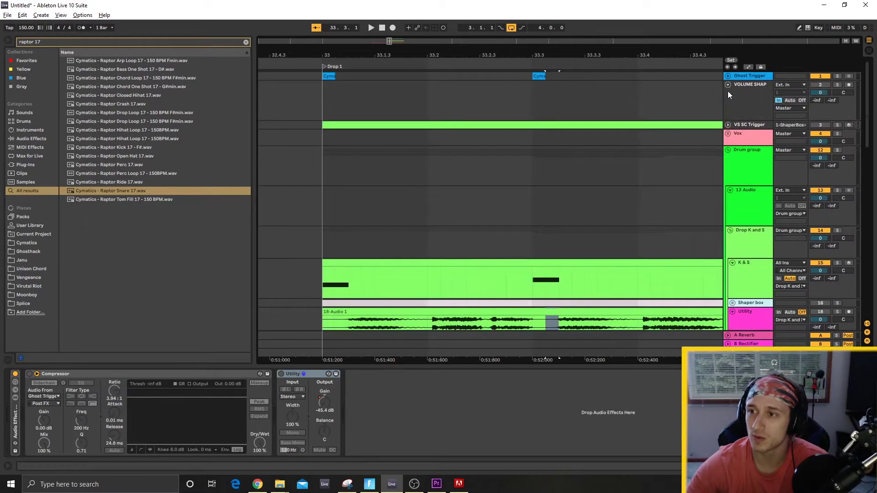
{"action": "left_click", "coordinate": [728, 124]}
{"action": "left_click", "coordinate": [739, 99]}
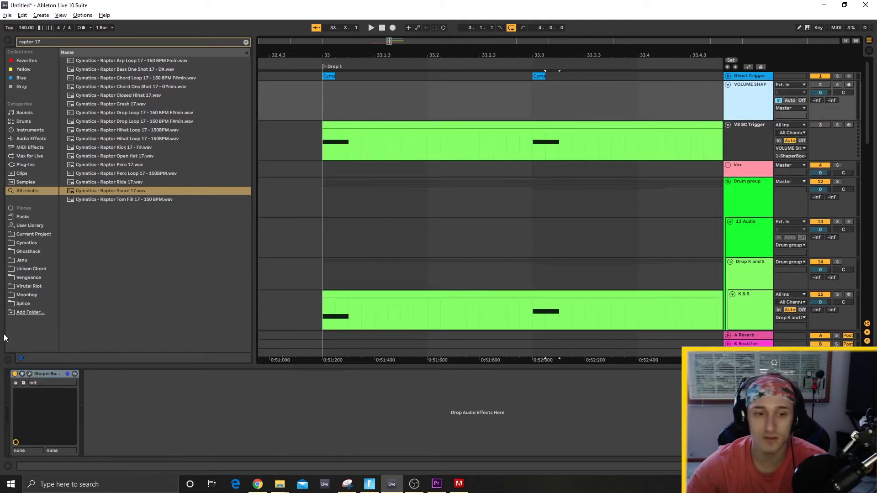
Open ShaperBox on the VOLUME SHAPER track and bend the volume curve's initial rise into a slower S-shape within the first quarter.
{"action": "left_click", "coordinate": [30, 374]}
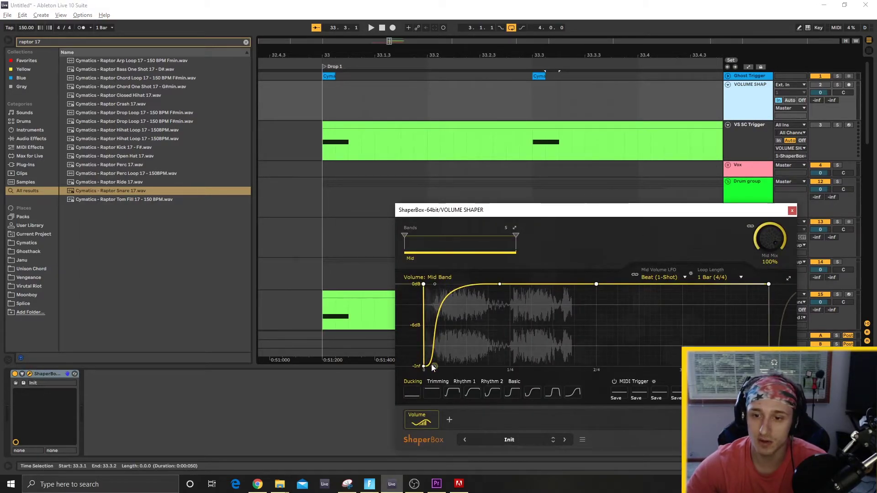
{"action": "left_click_drag", "start_coordinate": [439, 285], "coordinate": [446, 351]}
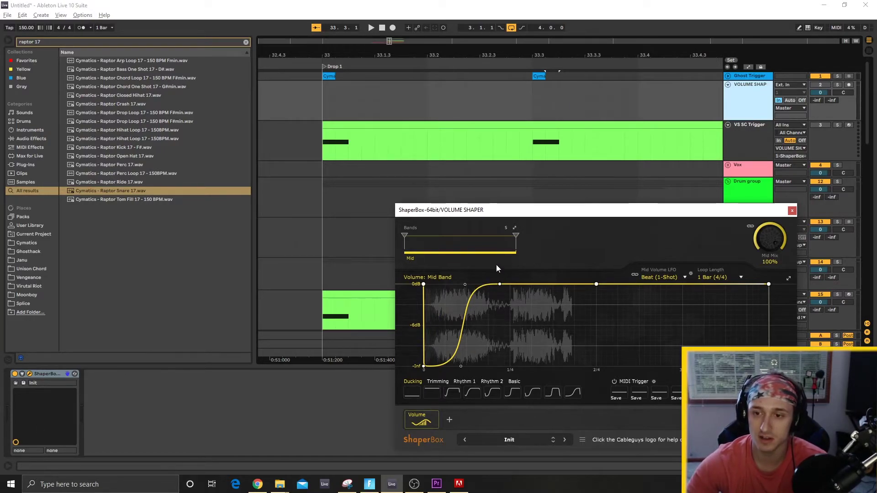
{"action": "left_click_drag", "start_coordinate": [713, 211], "coordinate": [447, 151]}
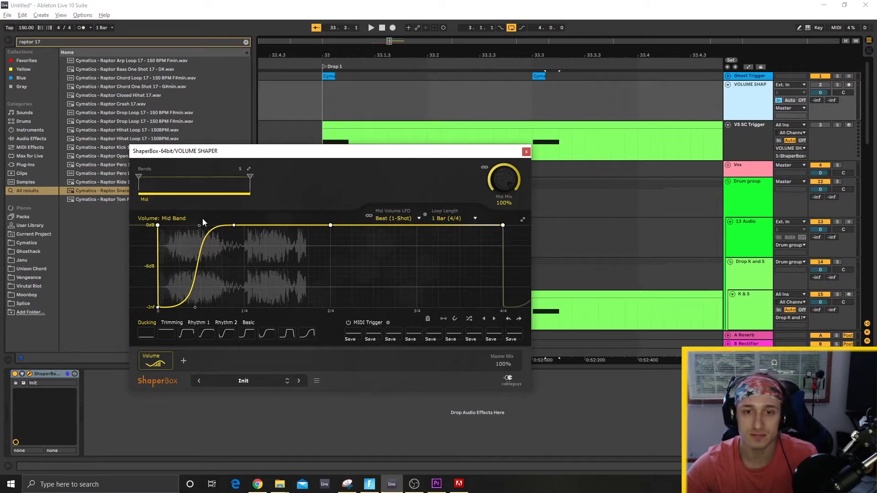
Review ShaperBox's MIDI Trigger switch and Mid Volume LFO modes, keep Beat (1-Shot), and close the plugin window.
{"action": "left_click", "coordinate": [348, 322]}
{"action": "left_click", "coordinate": [348, 322]}
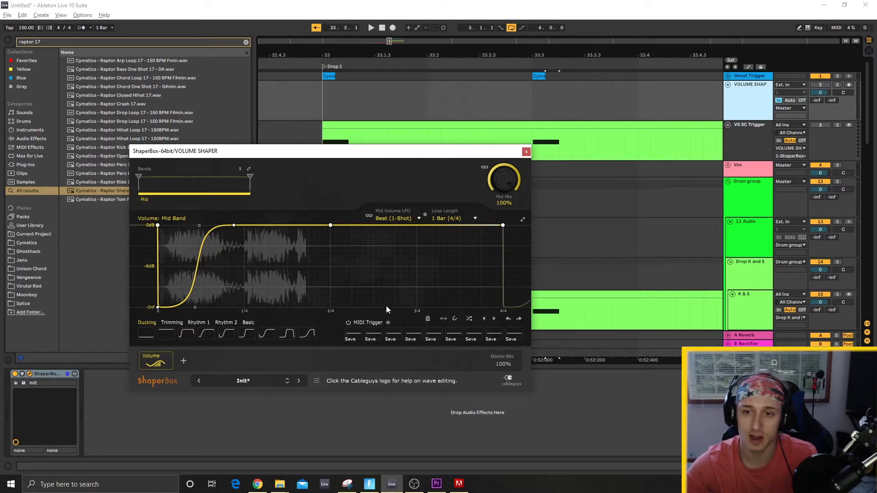
{"action": "left_click", "coordinate": [397, 218]}
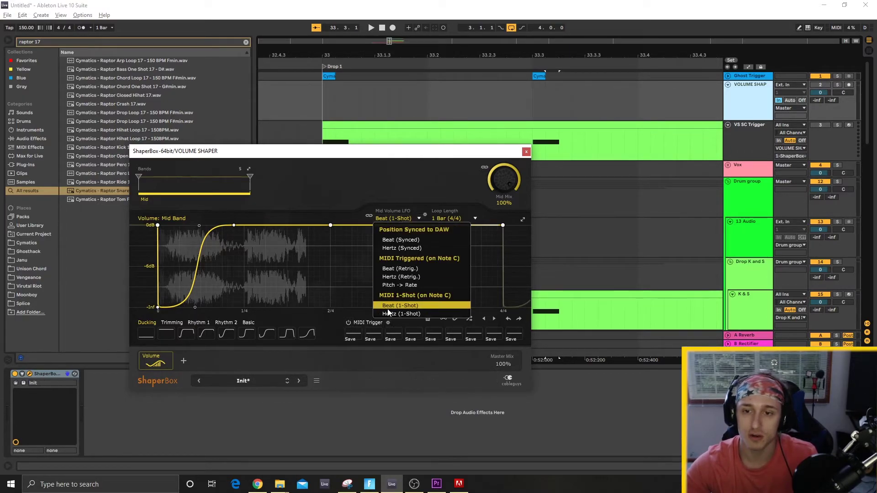
{"action": "left_click", "coordinate": [396, 180]}
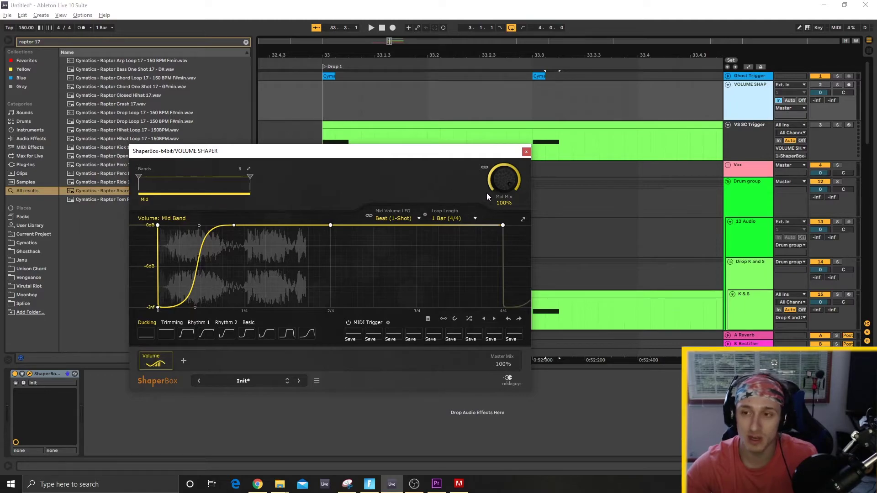
{"action": "left_click", "coordinate": [525, 153]}
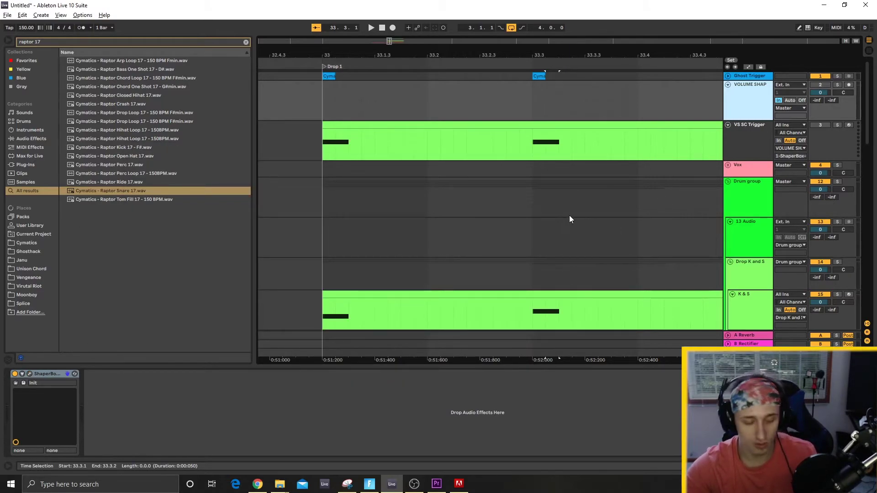
Copy the K & S MIDI clip at bar 33 onto the VS SC Trigger track, replacing the clip there.
{"action": "scroll", "coordinate": [569, 215], "scroll_direction": "down", "scroll_amount": 3}
{"action": "scroll", "coordinate": [570, 231], "scroll_direction": "down", "scroll_amount": 2}
{"action": "scroll", "coordinate": [594, 221], "scroll_direction": "down", "scroll_amount": 5}
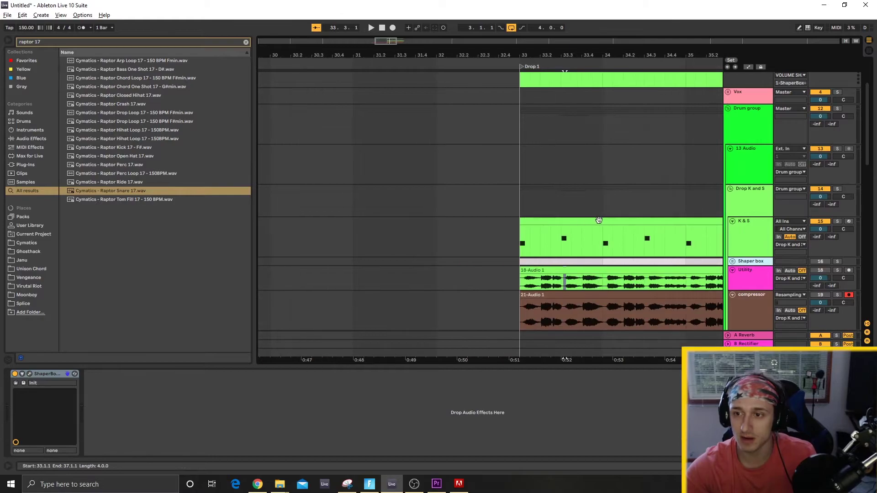
{"action": "left_click", "coordinate": [588, 222]}
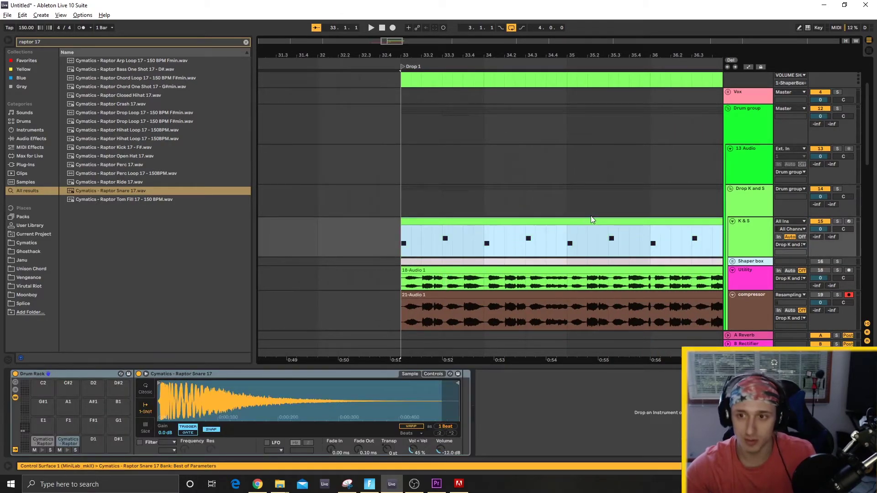
{"action": "scroll", "coordinate": [533, 172], "scroll_direction": "up", "scroll_amount": 3}
{"action": "left_click", "coordinate": [437, 109]}
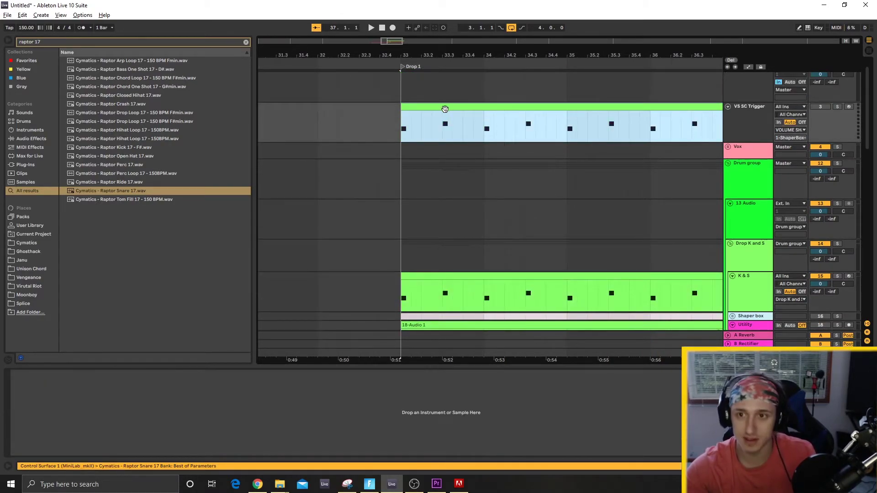
Check the VS SC Trigger track's MIDI output routing to ShaperBox on the VOLUME SHAPER track.
{"action": "scroll", "coordinate": [733, 87], "scroll_direction": "up", "scroll_amount": 1}
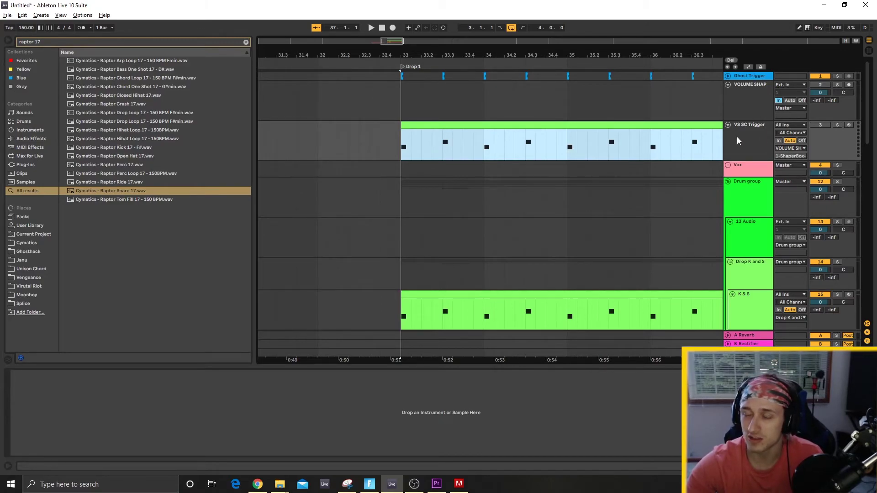
{"action": "left_click", "coordinate": [789, 149]}
{"action": "left_click", "coordinate": [773, 158]}
{"action": "left_click", "coordinate": [695, 141]}
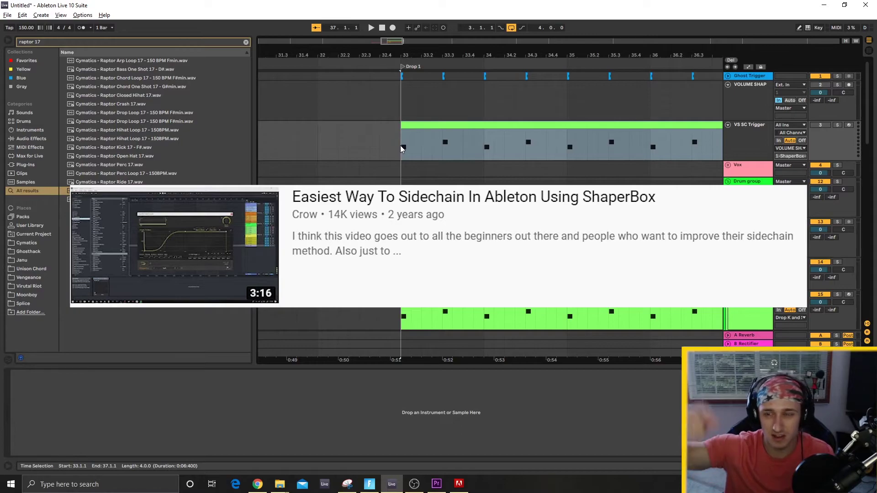
Transpose the VS SC Trigger clip's notes up two octaves and lower the C#3 notes so every note sits on C3.
{"action": "double_click", "coordinate": [431, 137]}
{"action": "left_click", "coordinate": [282, 391]}
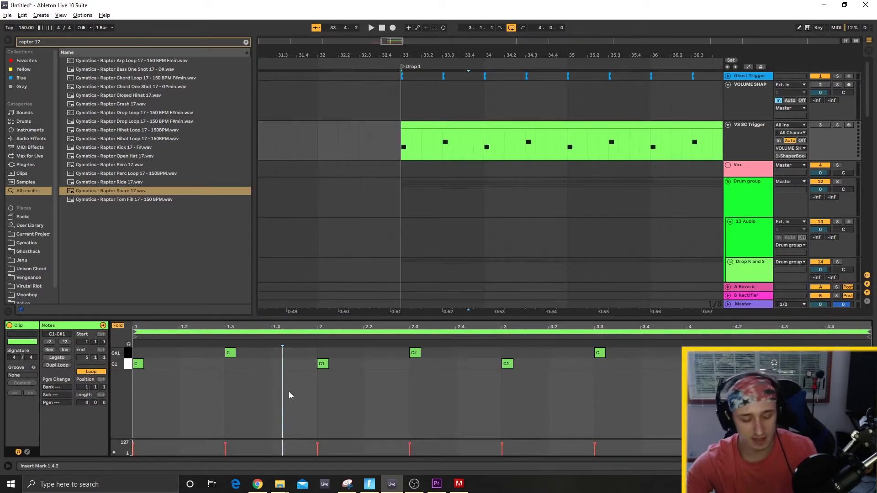
{"action": "key", "text": "ctrl+a"}
{"action": "key", "text": "shift+Up"}
{"action": "key", "text": "shift+Up"}
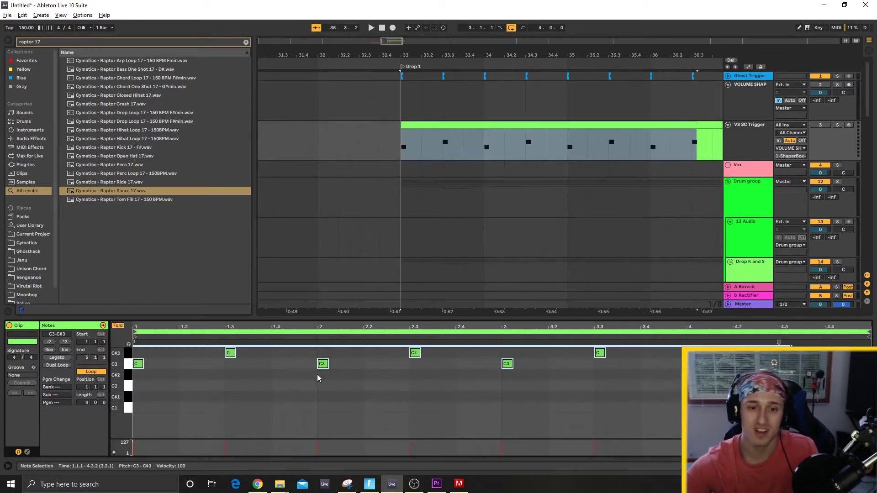
{"action": "left_click", "coordinate": [130, 353]}
{"action": "key", "text": "Down"}
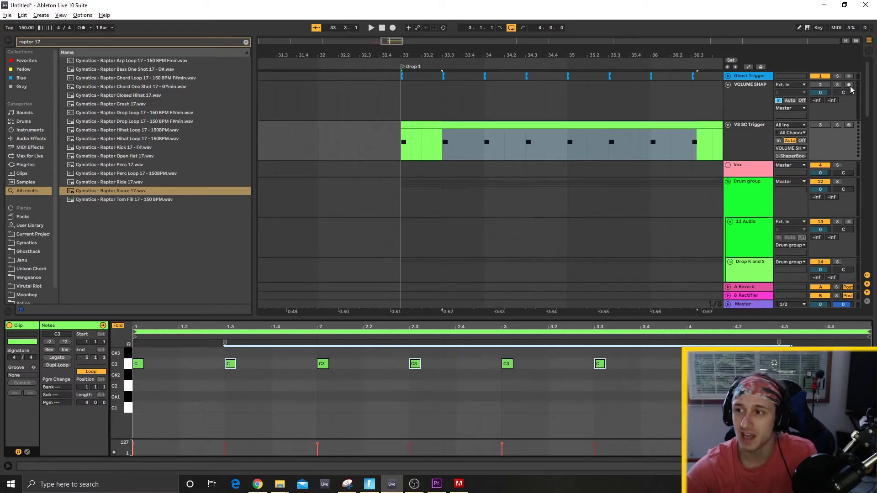
Solo the VOLUME SHAPER track and set playback to start at Drop 1, bar 33.
{"action": "left_click", "coordinate": [829, 91]}
{"action": "left_click", "coordinate": [837, 85]}
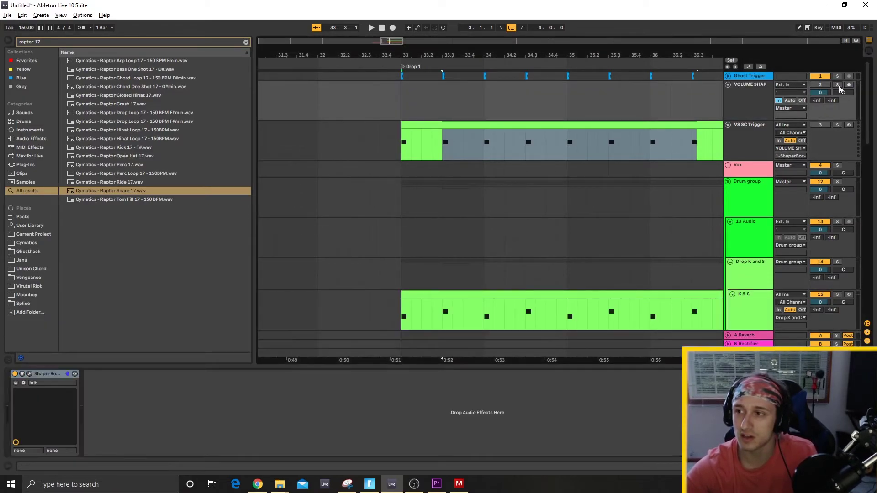
{"action": "left_click", "coordinate": [407, 97]}
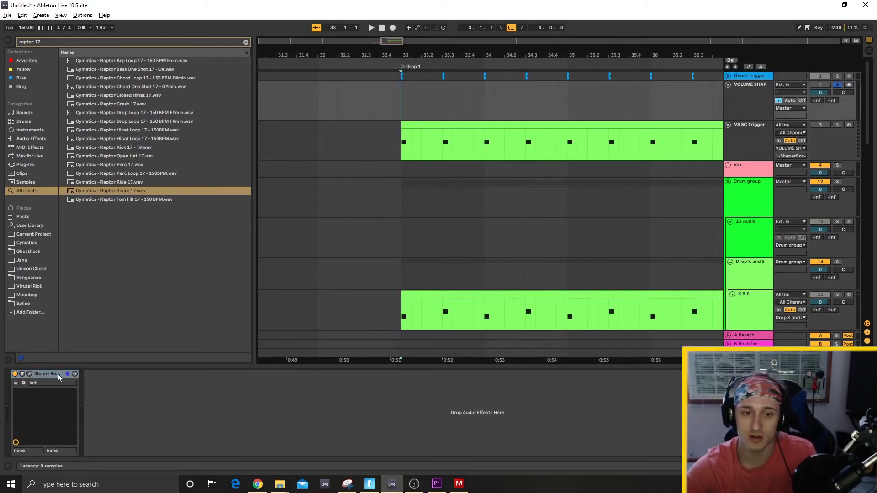
Try a longer volume rise in ShaperBox by moving the curve's first full-volume point to around the 1/4 mark, and close the plugin.
{"action": "key", "text": "minus"}
{"action": "key", "text": "minus"}
{"action": "left_click", "coordinate": [29, 374]}
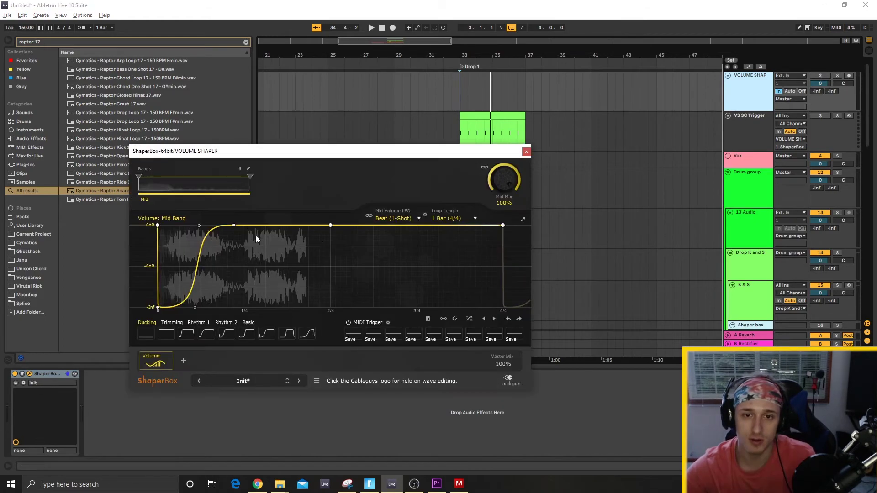
{"action": "left_click_drag", "start_coordinate": [233, 225], "coordinate": [248, 225]}
{"action": "left_click", "coordinate": [526, 152]}
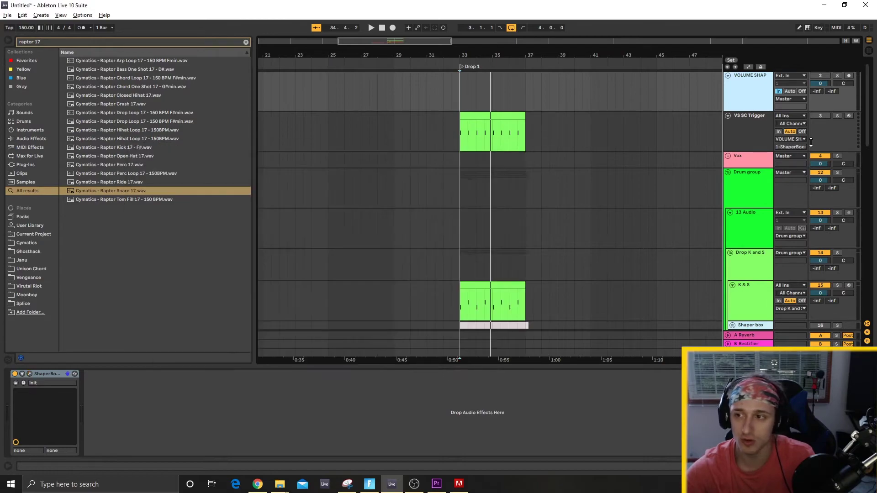
Unfold the Shaper box group and compare its recorded waveform with the Utility and compressor recordings at the start of the drop.
{"action": "scroll", "coordinate": [868, 133], "scroll_direction": "down", "scroll_amount": 1}
{"action": "scroll", "coordinate": [868, 132], "scroll_direction": "down", "scroll_amount": 5}
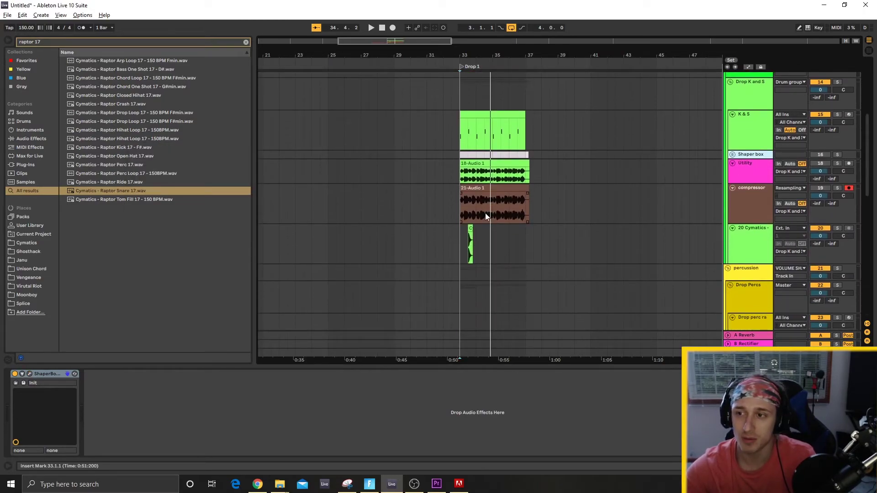
{"action": "left_click", "coordinate": [732, 155]}
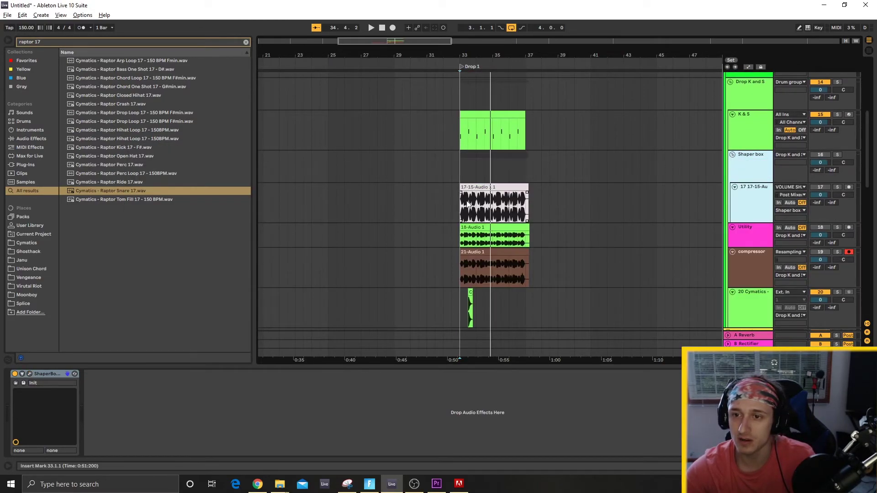
{"action": "scroll", "coordinate": [461, 206], "scroll_direction": "up", "scroll_amount": 6}
{"action": "left_click", "coordinate": [372, 205]}
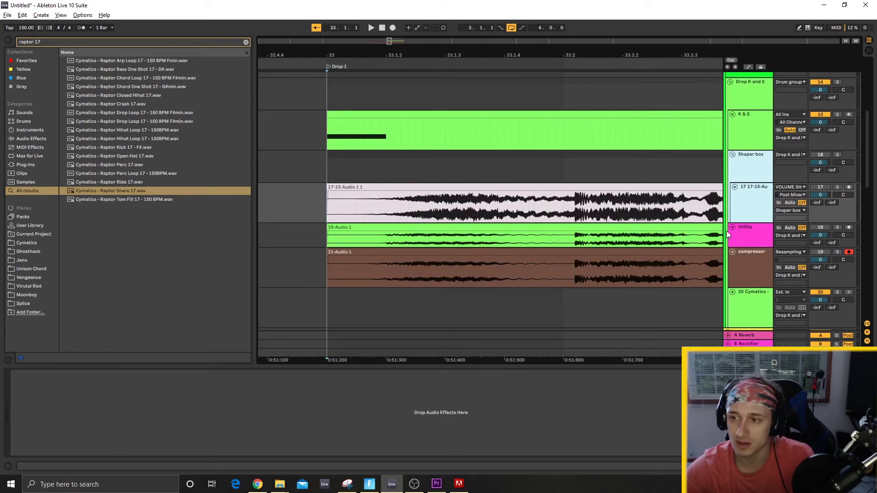
{"action": "scroll", "coordinate": [406, 210], "scroll_direction": "down", "scroll_amount": 1}
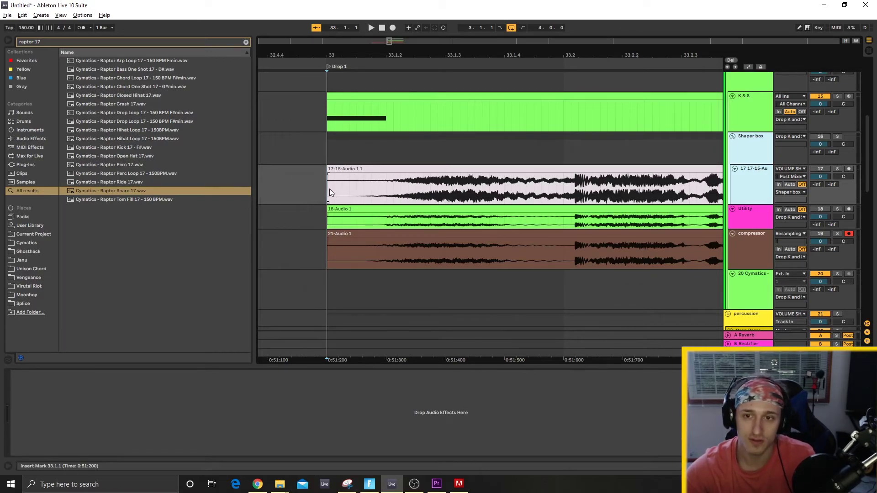
{"action": "scroll", "coordinate": [398, 190], "scroll_direction": "down", "scroll_amount": 1}
{"action": "scroll", "coordinate": [399, 190], "scroll_direction": "up", "scroll_amount": 3}
{"action": "left_click_drag", "start_coordinate": [867, 145], "coordinate": [867, 110]}
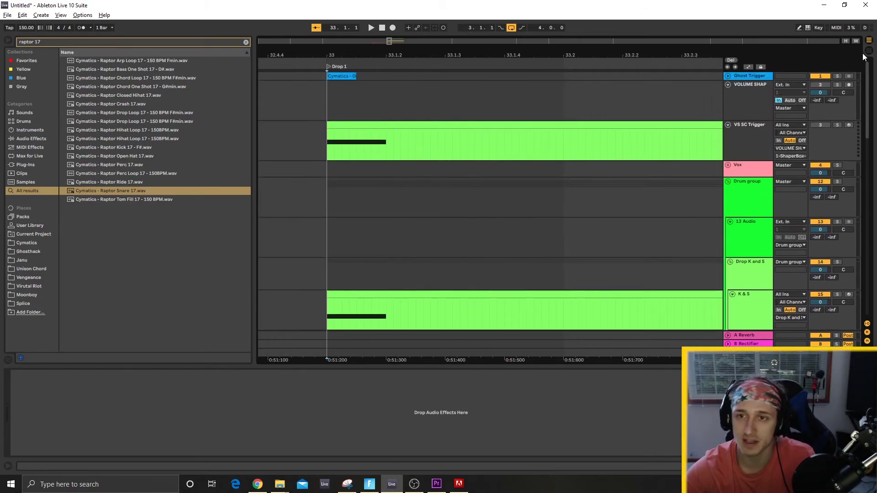
Steepen ShaperBox's initial volume rise to reach full volume before the 1/4 mark, keep Mid Mix at 100%, and close the plugin.
{"action": "left_click", "coordinate": [747, 104]}
{"action": "left_click", "coordinate": [29, 373]}
{"action": "mouse_move", "coordinate": [199, 226]}
{"action": "left_mouse_down"}
{"action": "mouse_move", "coordinate": [190, 258]}
{"action": "mouse_move", "coordinate": [204, 219]}
{"action": "left_mouse_up"}
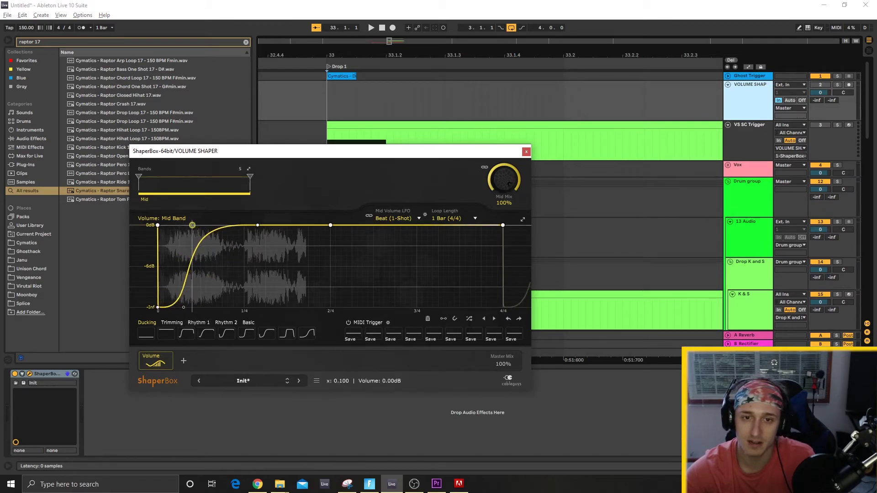
{"action": "left_click_drag", "start_coordinate": [257, 225], "coordinate": [228, 226]}
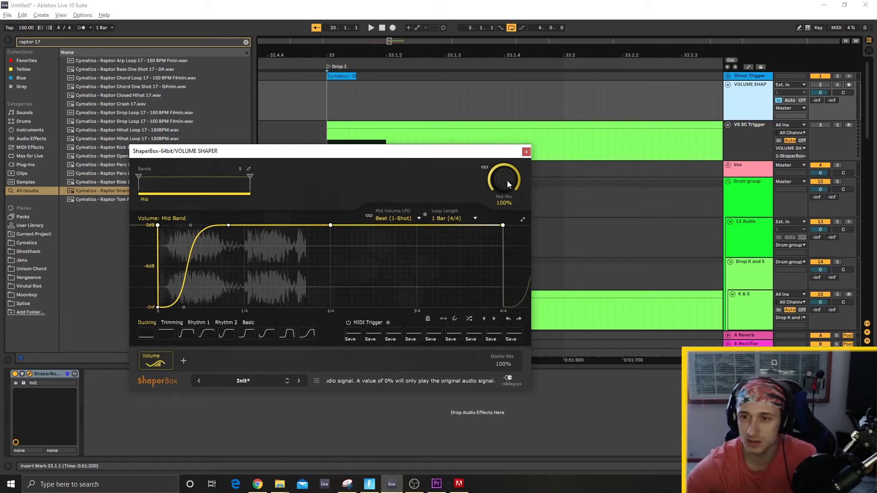
{"action": "left_click_drag", "start_coordinate": [507, 180], "coordinate": [502, 200]}
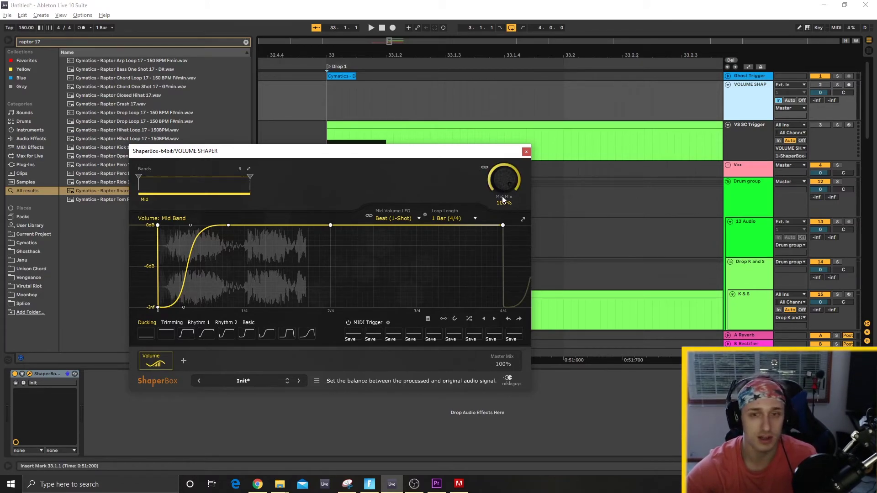
{"action": "left_click", "coordinate": [526, 151]}
Show the basses group's Compressor and Utility devices and display the group's Utility automation lane.
{"action": "scroll", "coordinate": [540, 188], "scroll_direction": "down", "scroll_amount": 1}
{"action": "scroll", "coordinate": [870, 174], "scroll_direction": "down", "scroll_amount": 3}
{"action": "scroll", "coordinate": [871, 173], "scroll_direction": "down", "scroll_amount": 10}
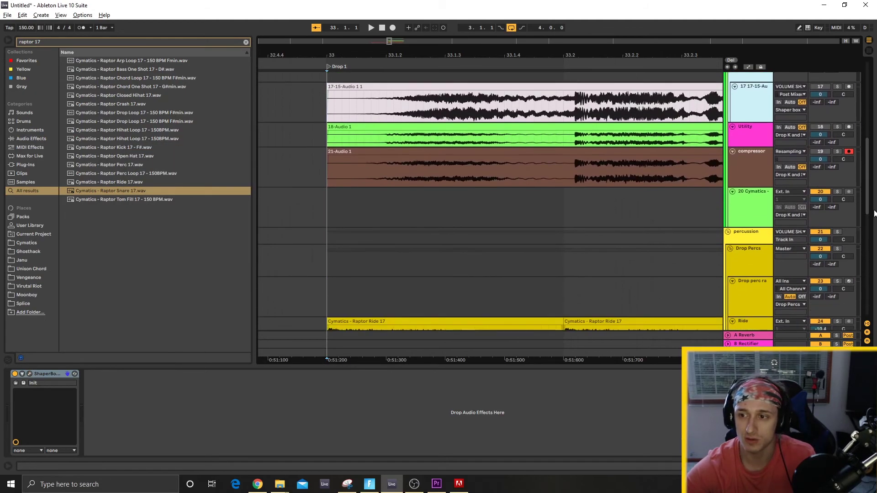
{"action": "left_click", "coordinate": [727, 202]}
{"action": "left_click", "coordinate": [727, 201]}
{"action": "left_click", "coordinate": [748, 214]}
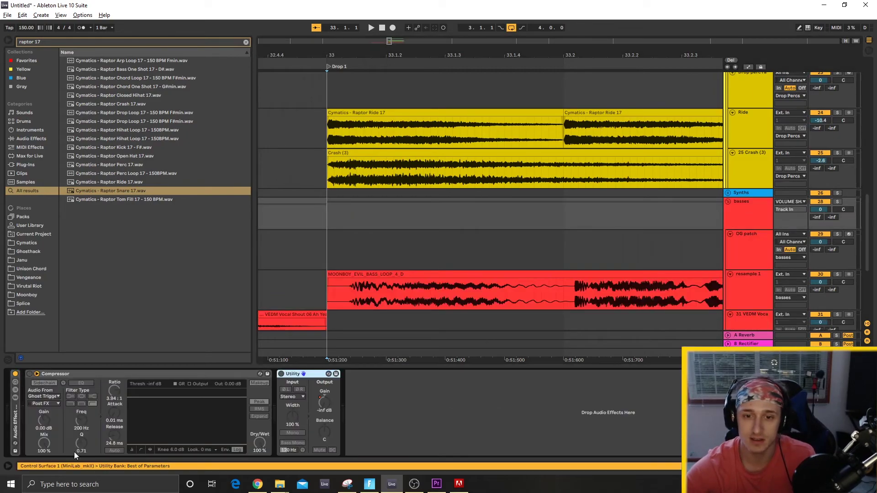
{"action": "left_click", "coordinate": [283, 374]}
{"action": "key", "text": "a"}
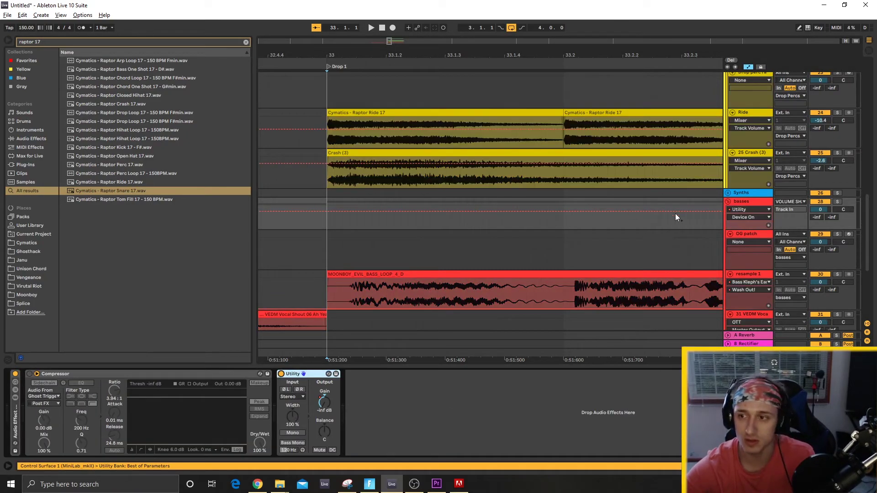
Bring back the basses' earlier Utility gain automation and delete its ducking dips across the drop.
{"action": "key", "text": "ctrl+z"}
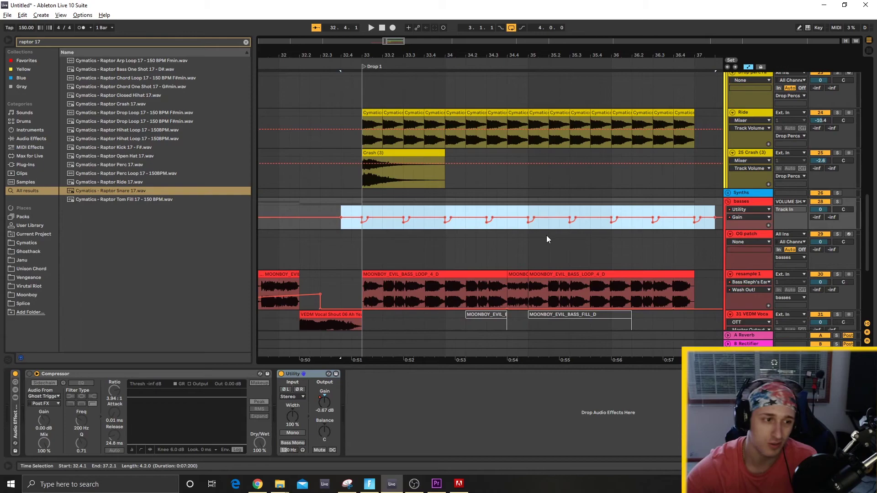
{"action": "left_click", "coordinate": [363, 225]}
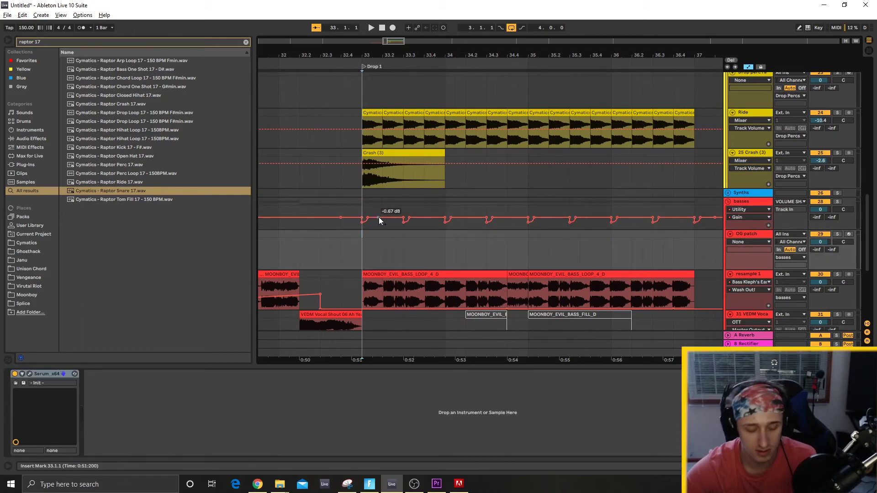
{"action": "left_click_drag", "start_coordinate": [342, 204], "coordinate": [671, 204]}
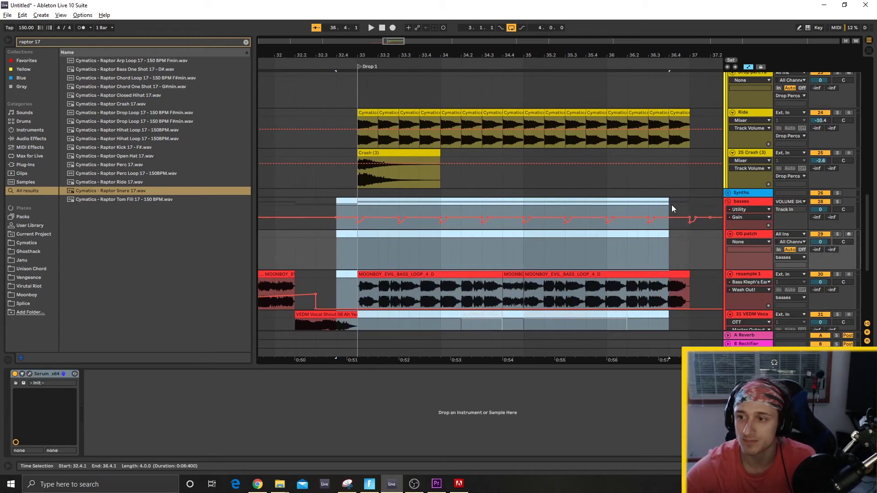
{"action": "left_click_drag", "start_coordinate": [338, 207], "coordinate": [713, 210]}
{"action": "key", "text": "Delete"}
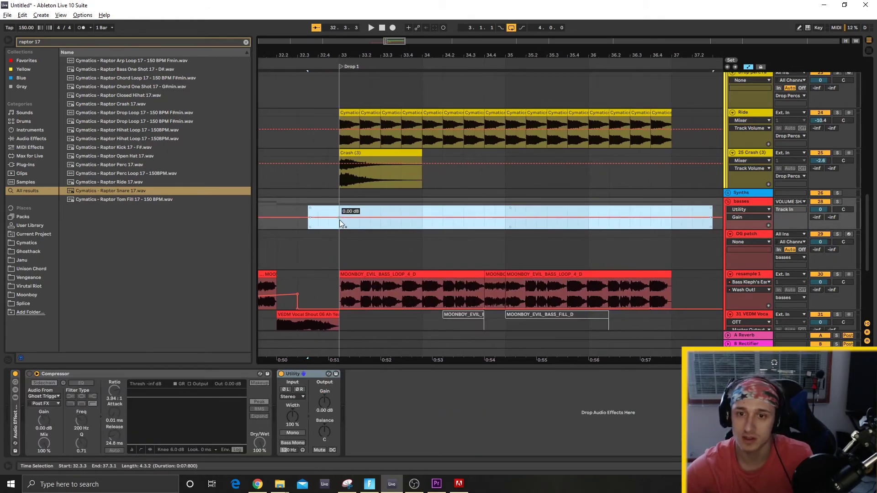
Draw a gain dip with a curved recovery at Drop 1 in the basses' Utility automation and duplicate it six times.
{"action": "left_click_drag", "start_coordinate": [342, 220], "coordinate": [385, 210]}
{"action": "key", "text": "ctrl+d"}
{"action": "key", "text": "ctrl+d"}
{"action": "key", "text": "ctrl+d"}
{"action": "key", "text": "ctrl+d"}
{"action": "key", "text": "ctrl+d"}
{"action": "key", "text": "ctrl+d"}
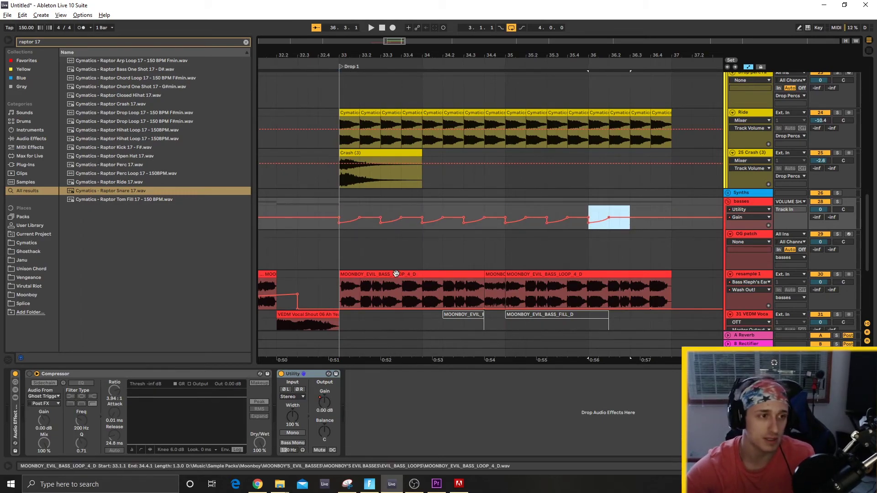
Delete the basses' repeated Utility gain dips, clearing the automation from before Drop 1 to the end of bar 36.
{"action": "left_click_drag", "start_coordinate": [636, 215], "coordinate": [257, 231]}
{"action": "left_click_drag", "start_coordinate": [661, 205], "coordinate": [321, 221]}
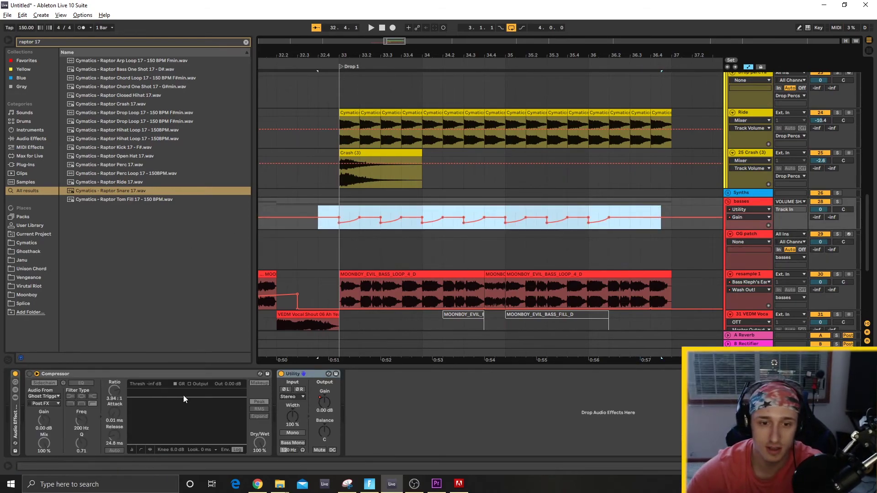
{"action": "key", "text": "Delete"}
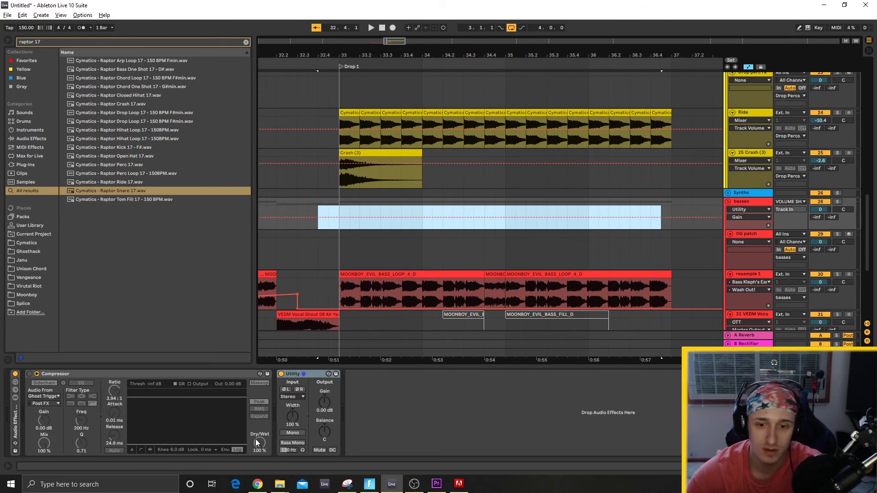
{"action": "scroll", "coordinate": [661, 107], "scroll_direction": "up", "scroll_amount": 10}
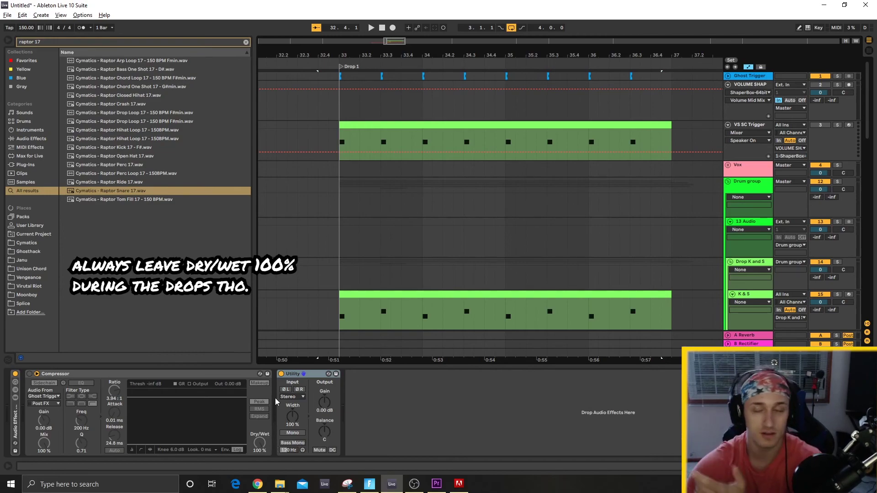
{"action": "left_click_drag", "start_coordinate": [873, 120], "coordinate": [863, 154]}
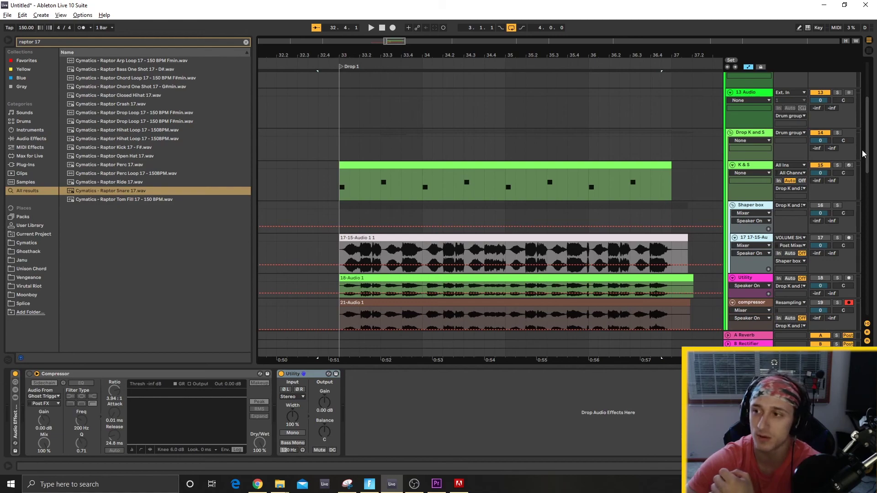
{"action": "left_click_drag", "start_coordinate": [863, 154], "coordinate": [867, 155]}
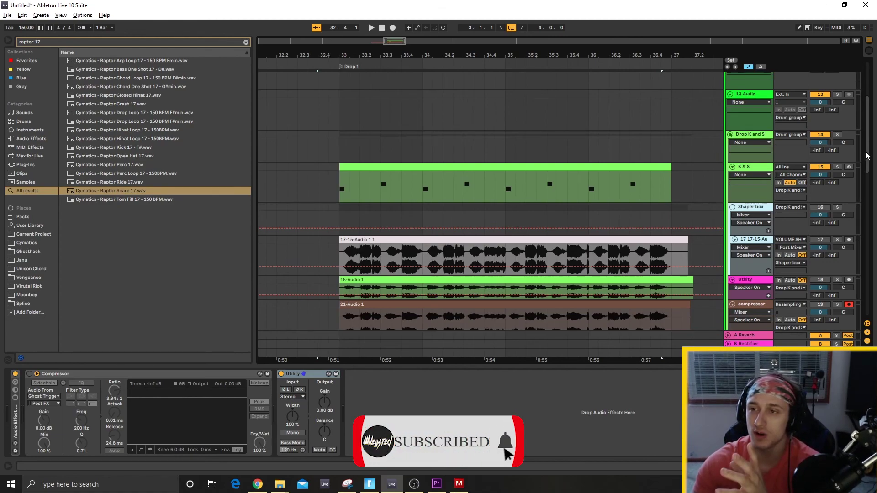